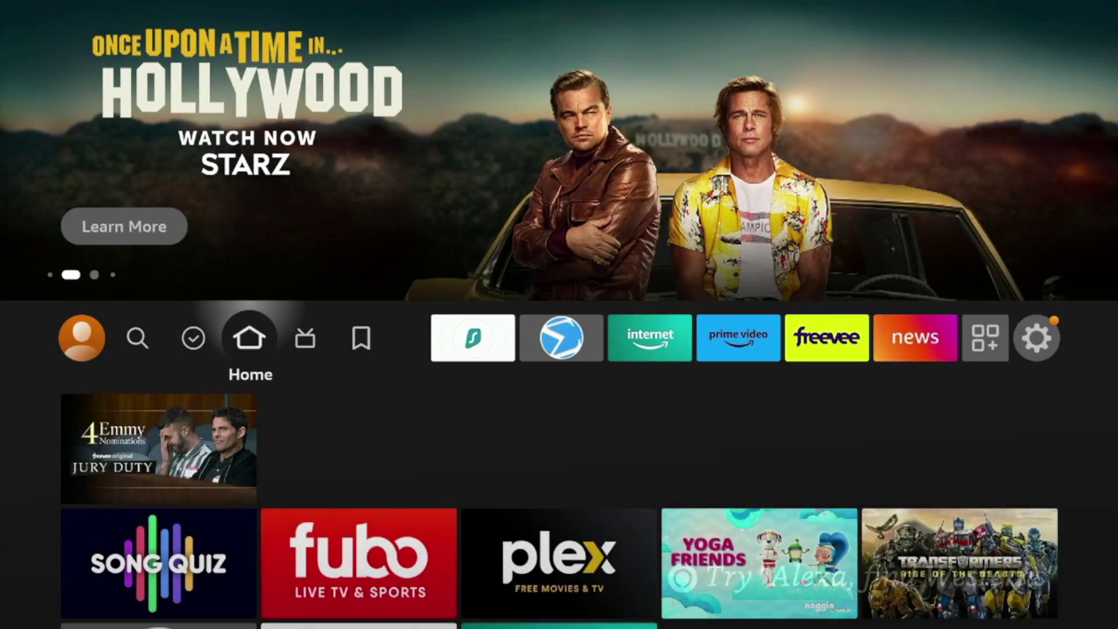
key("Right")
key("Left")
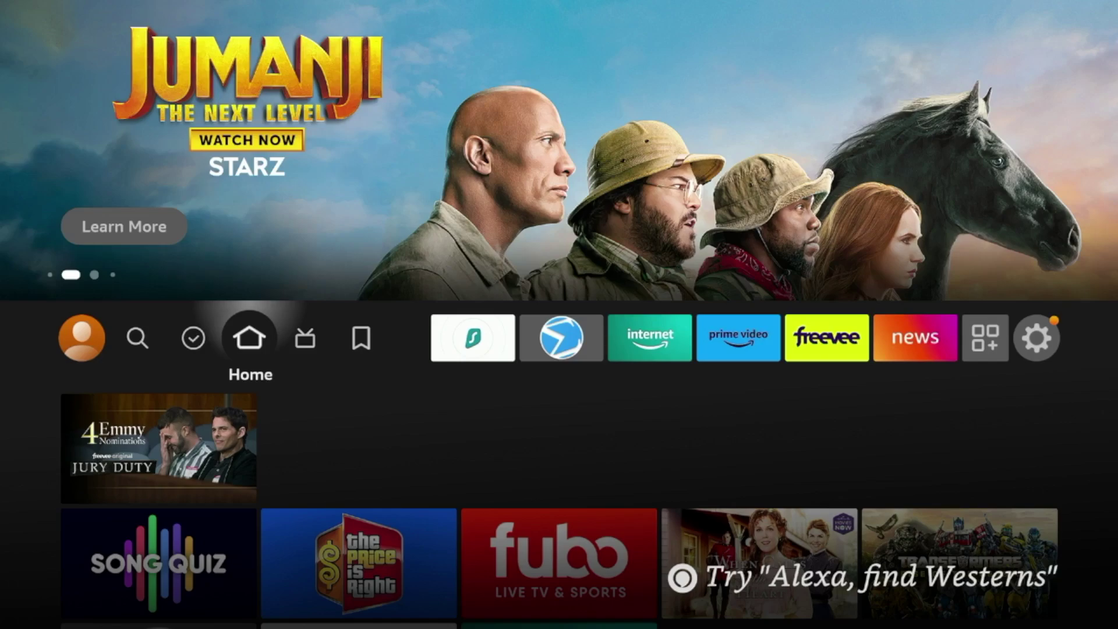
- Open the text search from the Find section of the Fire TV home screen
key("Left")
key("Left")
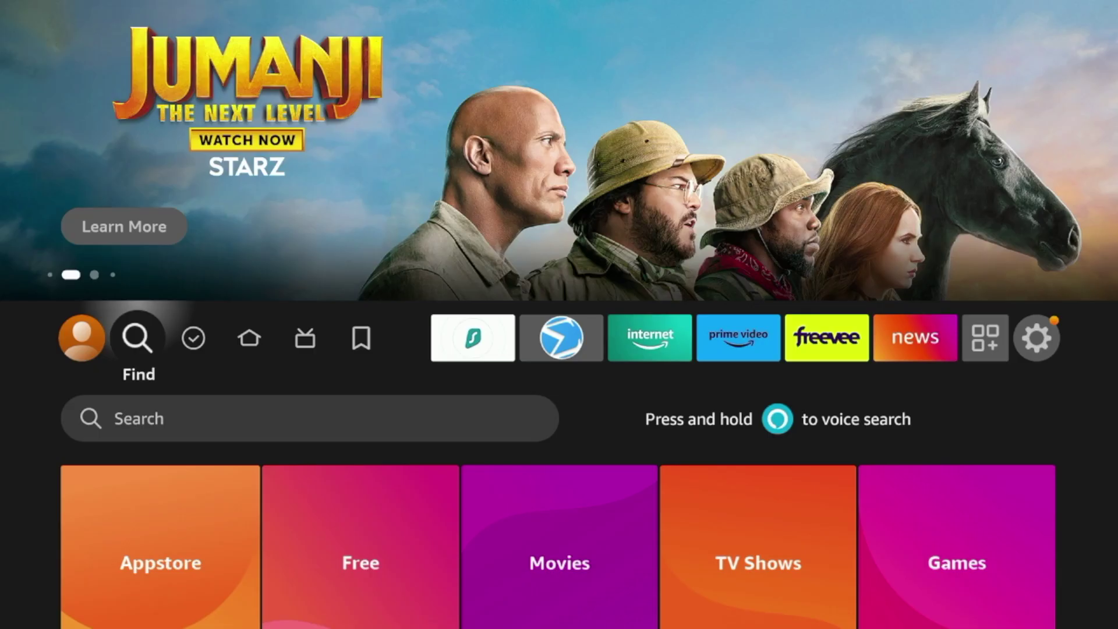
key("Down")
key("Return")
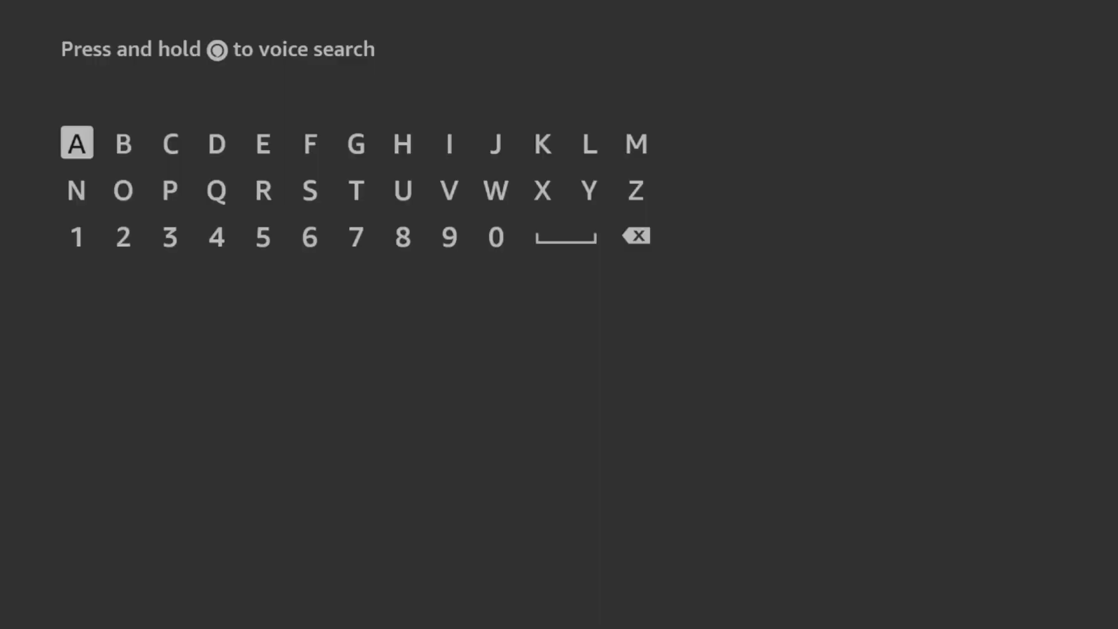
- Enter "Downl" as the search term with the on-screen letters
key("Right")
key("Right")
key("Right")
key("Return")
key("Left")
key("Left")
key("Down")
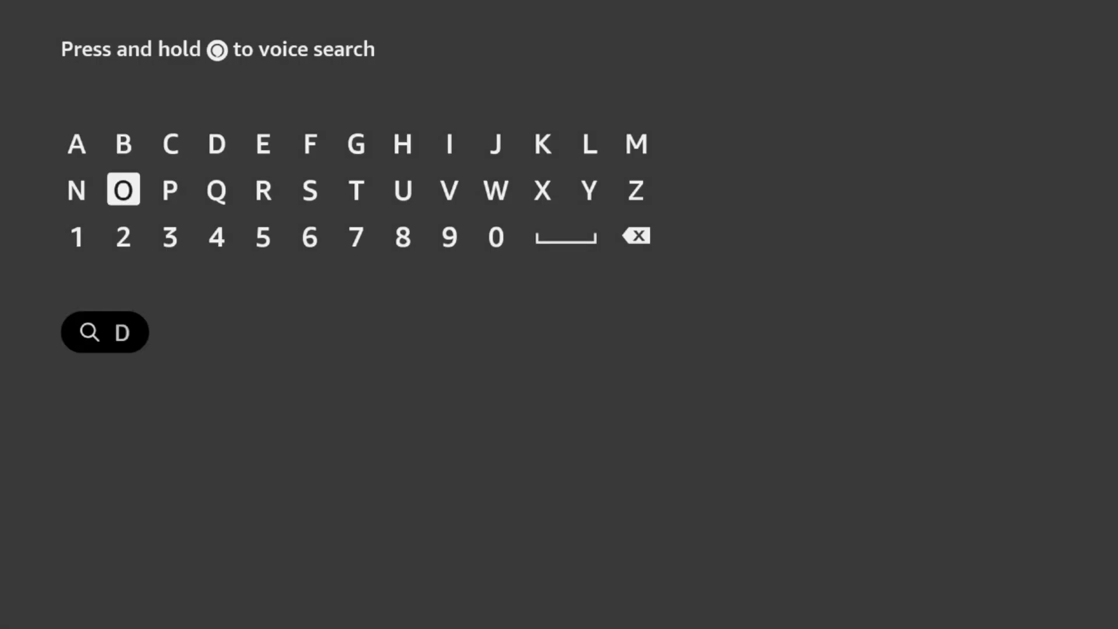
key("Return")
key("Right")
key("Right")
key("Right")
key("Right")
key("Right")
key("Right")
key("Right")
key("Right")
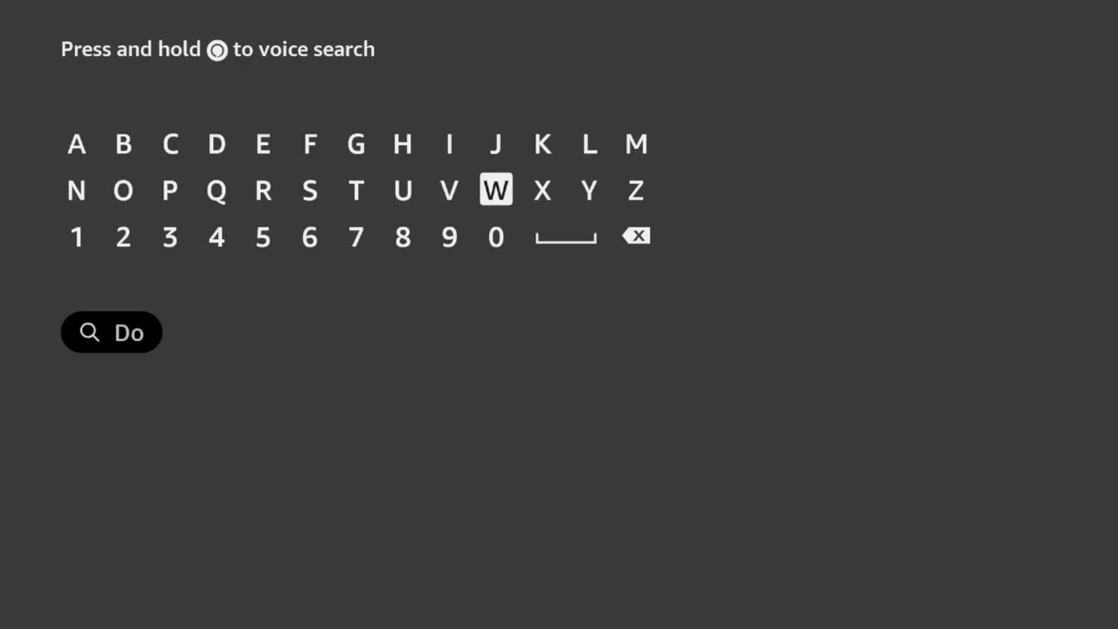
key("Return")
key("Left")
key("Left")
key("Left")
key("Left")
key("Left")
key("Left")
key("Left")
key("Left")
key("Left")
key("Return")
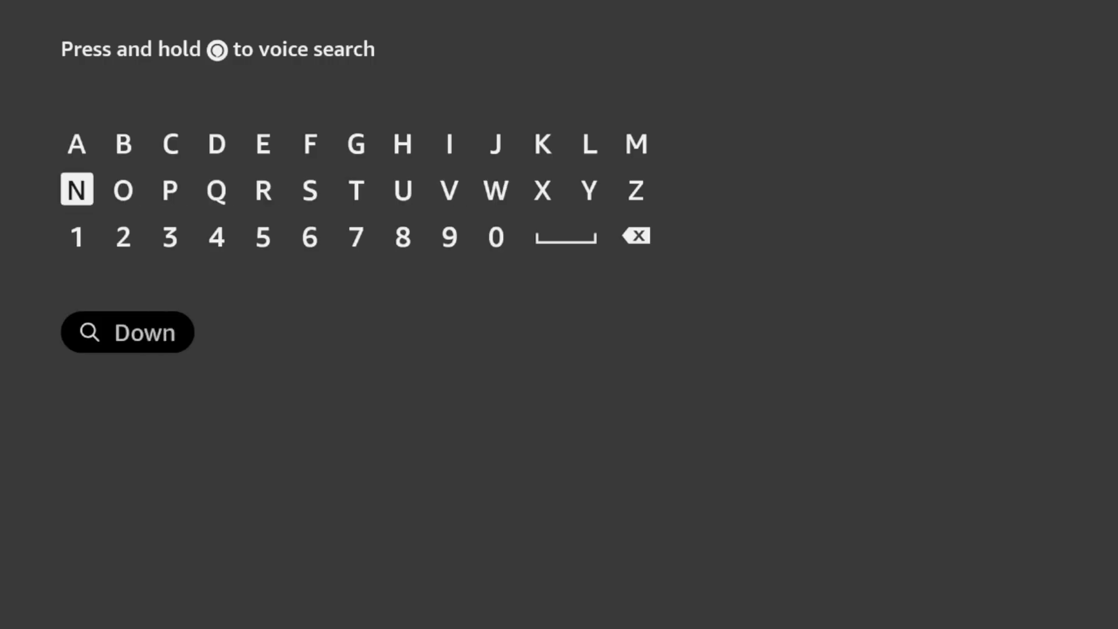
key("Right")
key("Right")
key("Right")
key("Right")
key("Right")
key("Right")
key("Right")
key("Right")
key("Right")
key("Right")
key("Up")
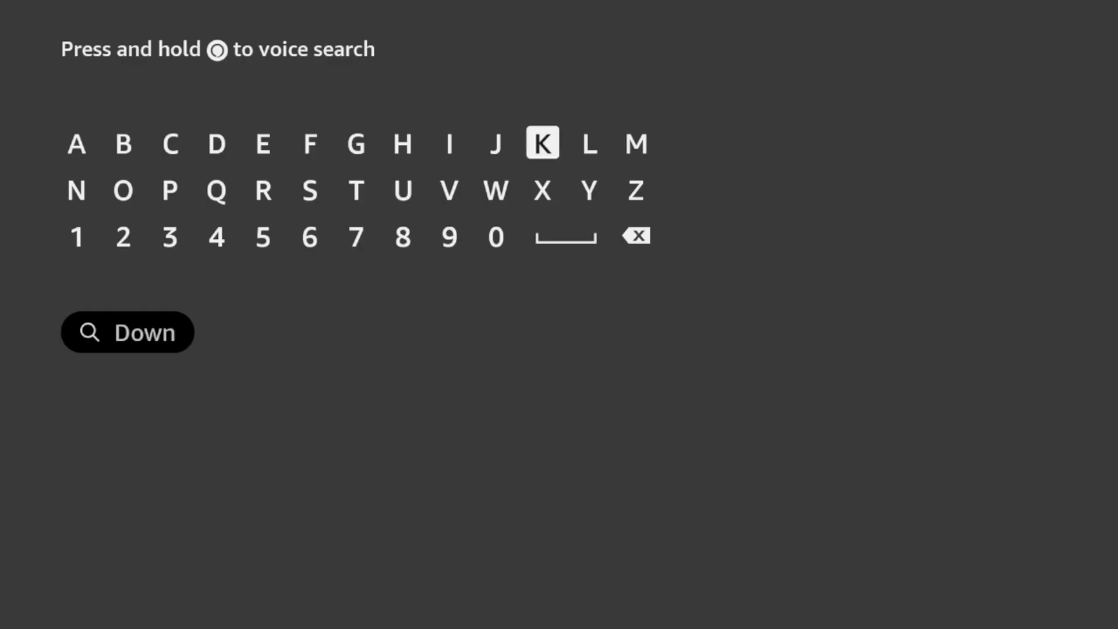
key("Right")
key("Return")
- Run the search with the suggested term "Downloader"
key("Left")
key("Left")
key("Left")
key("Left")
key("Left")
key("Left")
key("Left")
key("Left")
key("Down")
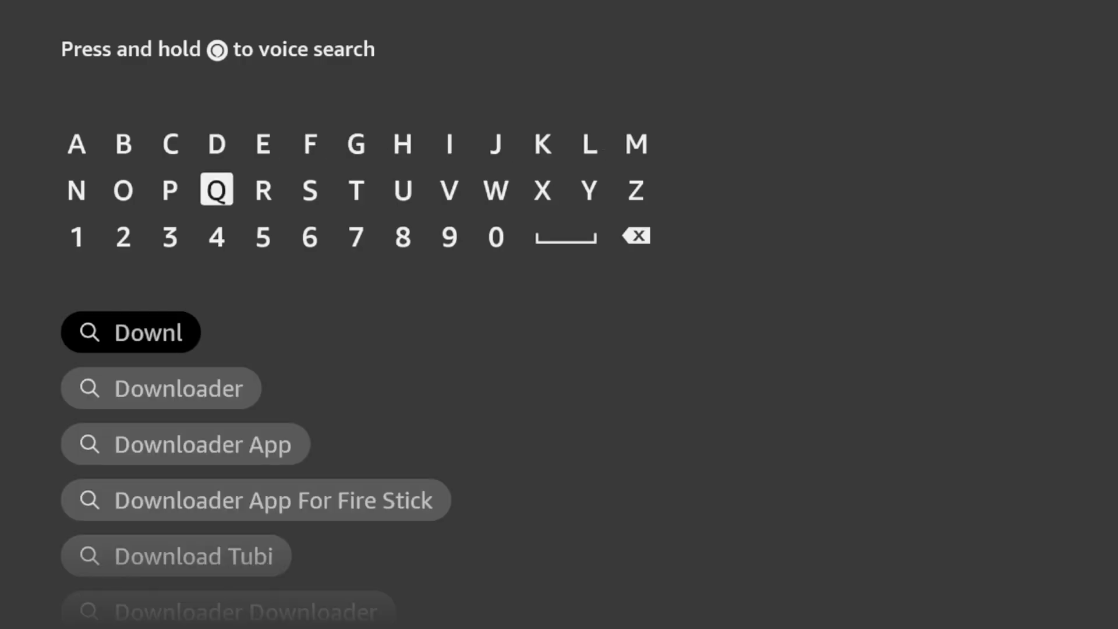
key("Down")
key("Down")
key("Down")
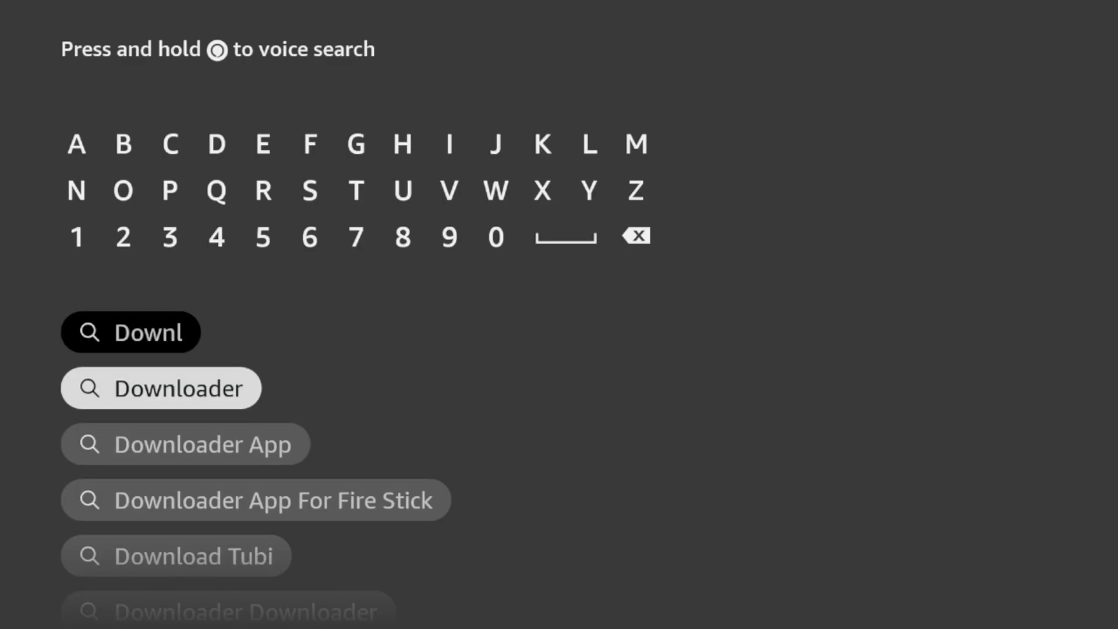
key("Return")
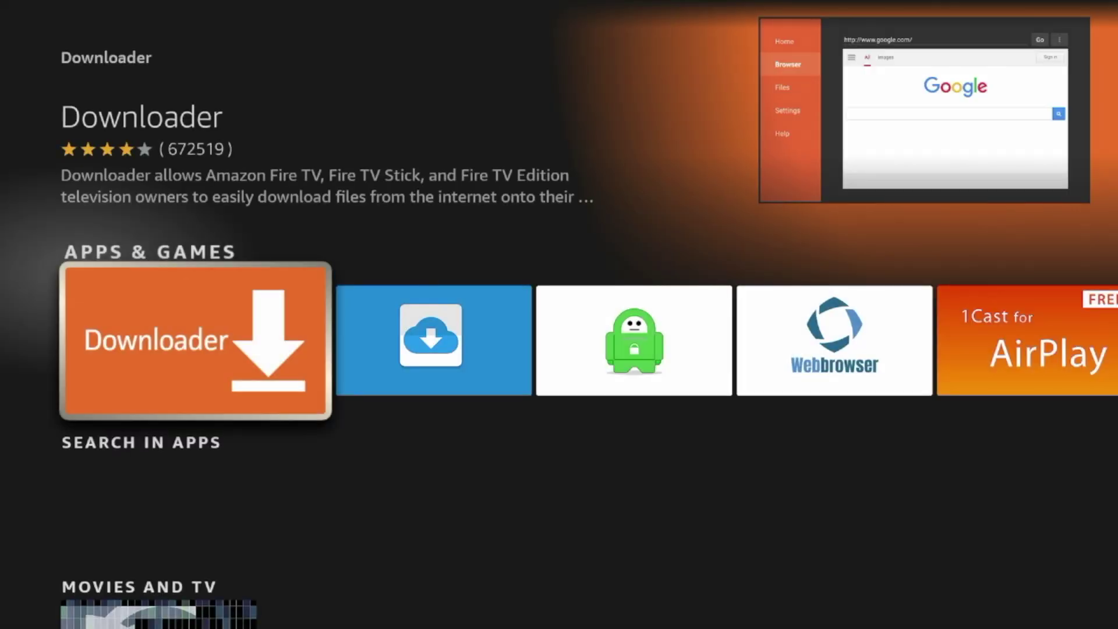
- Install the Downloader app from the search results and return to the home screen
key("Return")
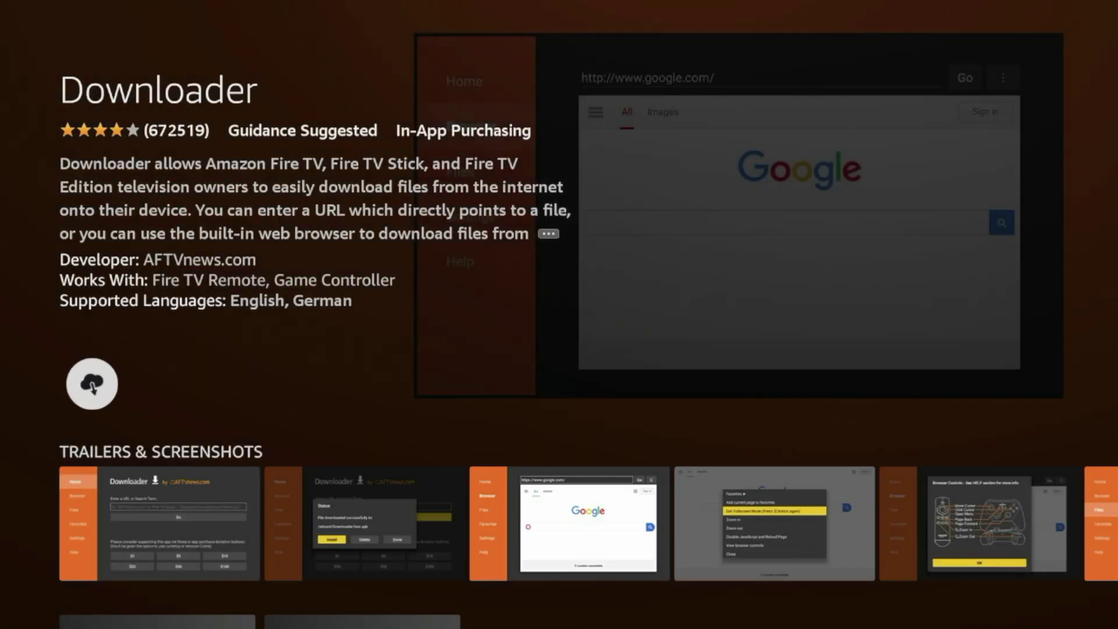
key("Return")
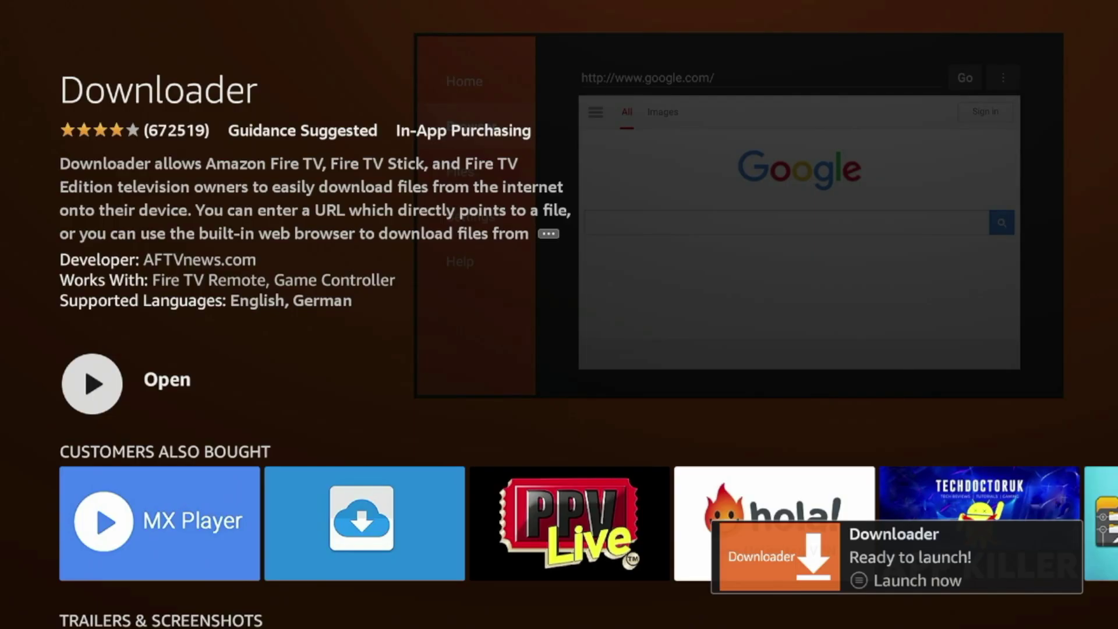
key("Home")
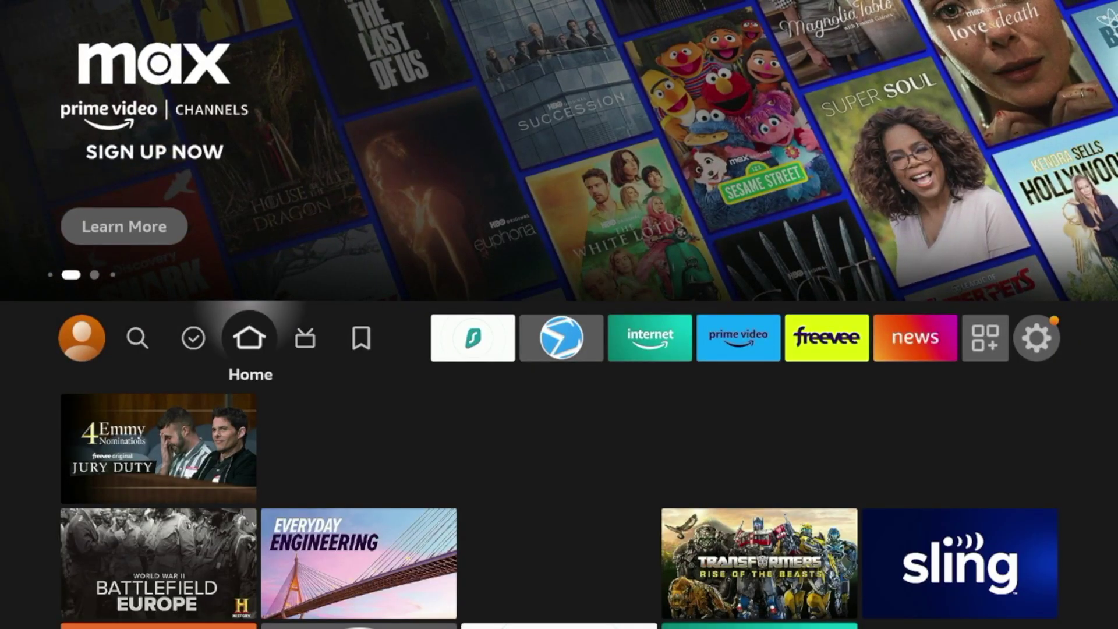
- Open the My Fire TV category in the device settings
key("Right")
key("Right")
key("Right")
key("Right")
key("Right")
key("Right")
key("Right")
key("Right")
key("Right")
key("Right")
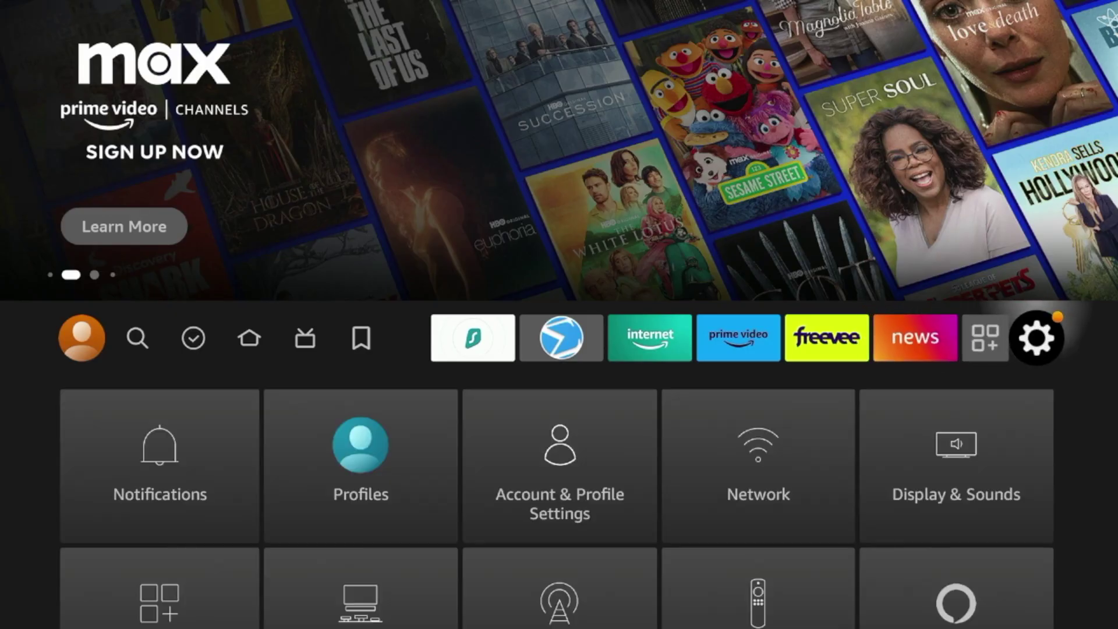
key("Down")
key("Down")
key("Down")
key("Right")
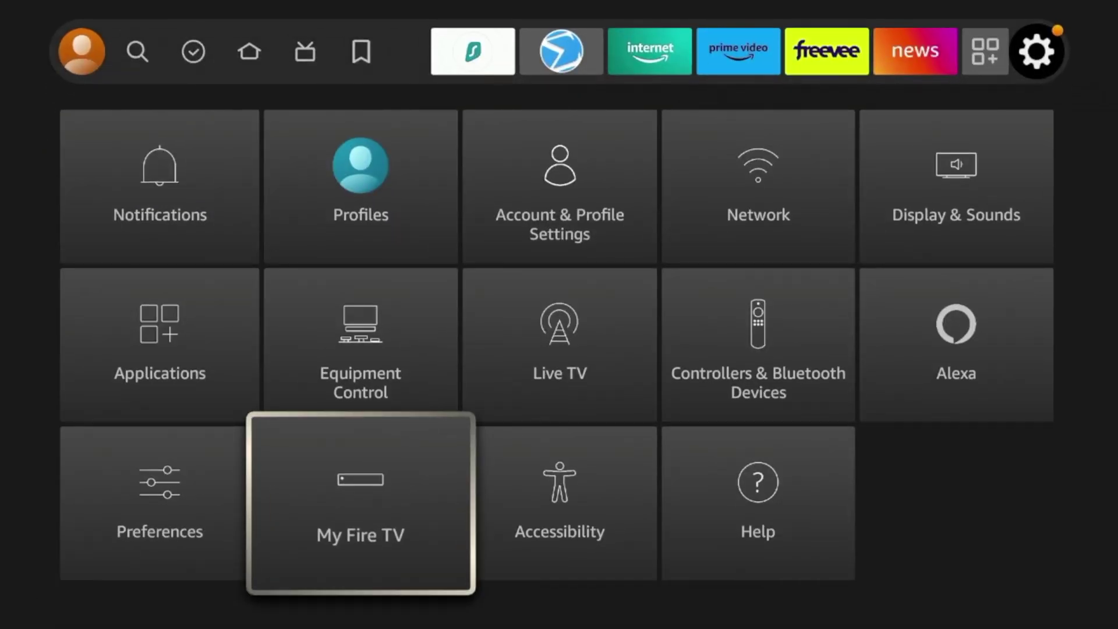
key("Return")
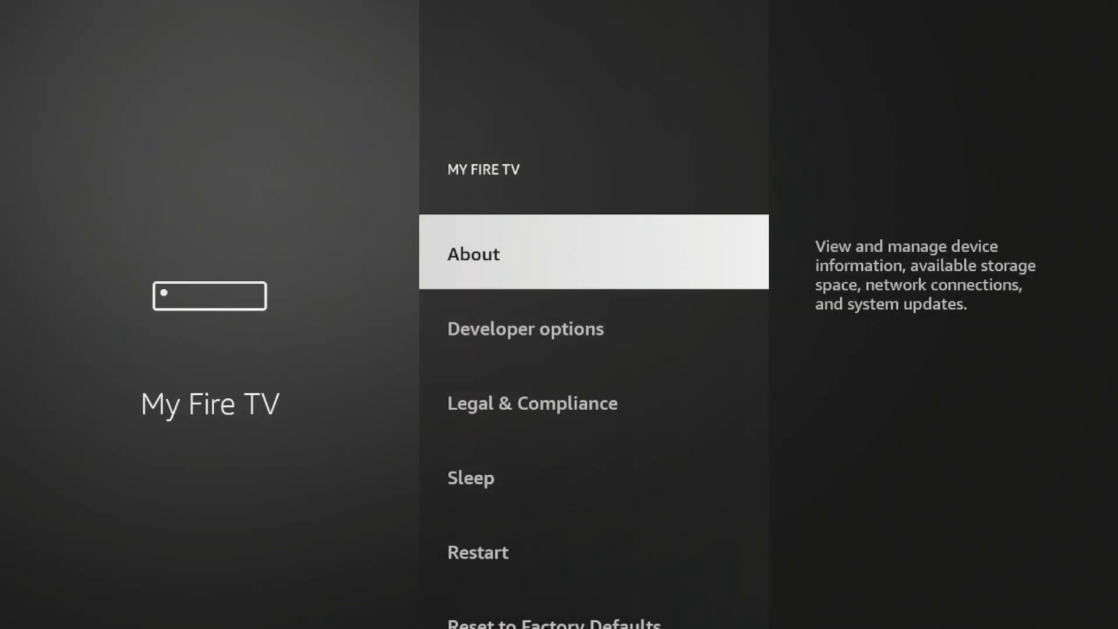
- View the Fire TV Stick 4K Max entry in the About information and go back to the My Fire TV options
key("Return")
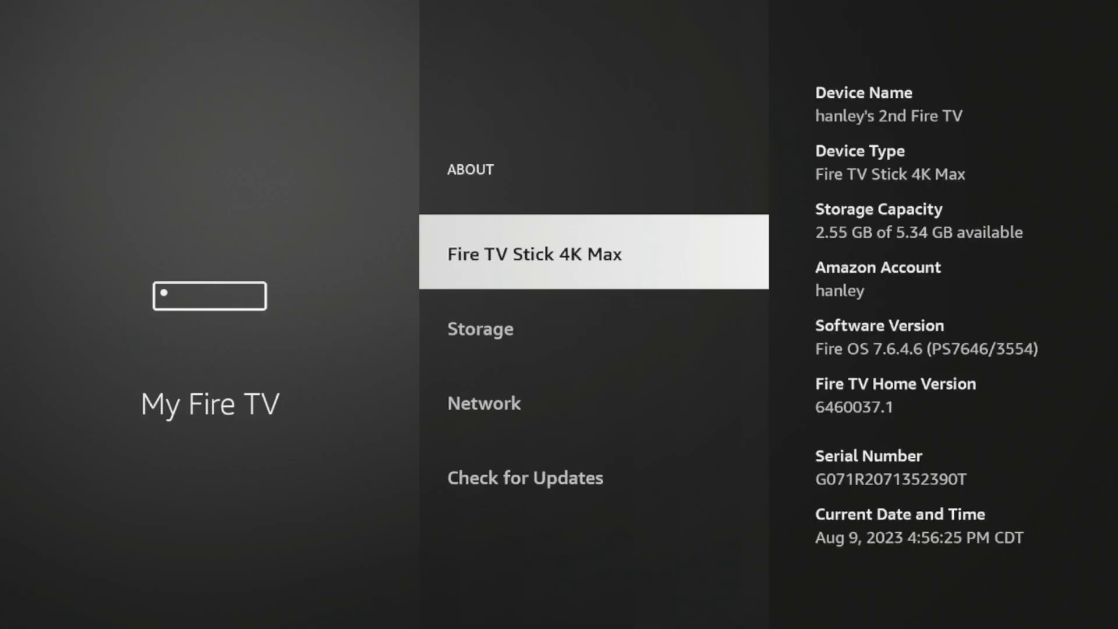
key("Return")
key("Escape")
- Allow Downloader to install unknown apps in the Developer options
key("Down")
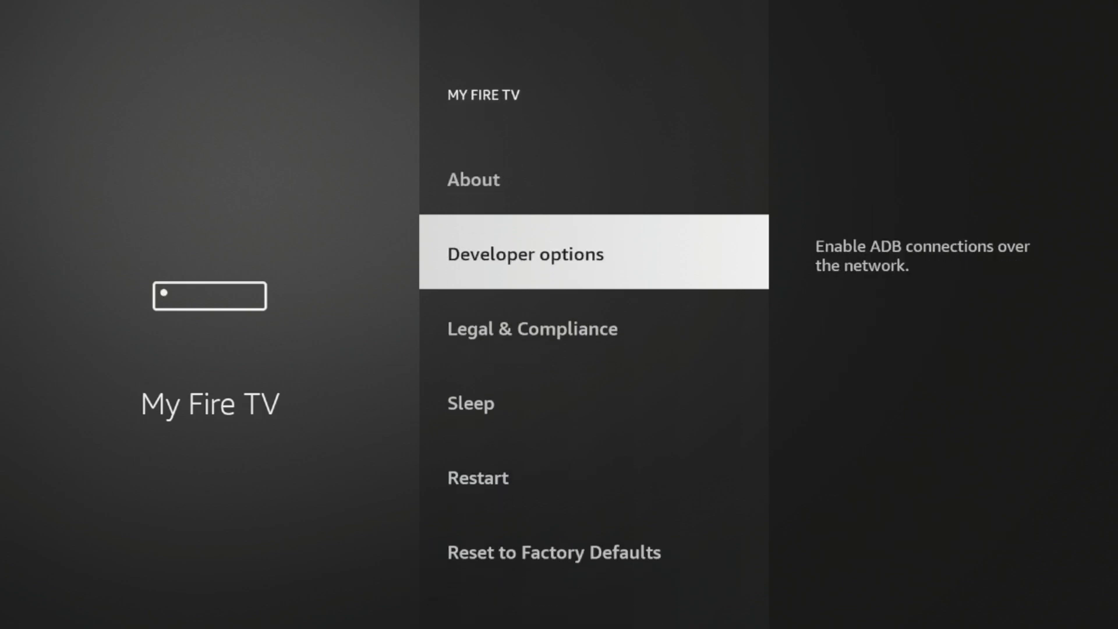
key("Return")
key("Down")
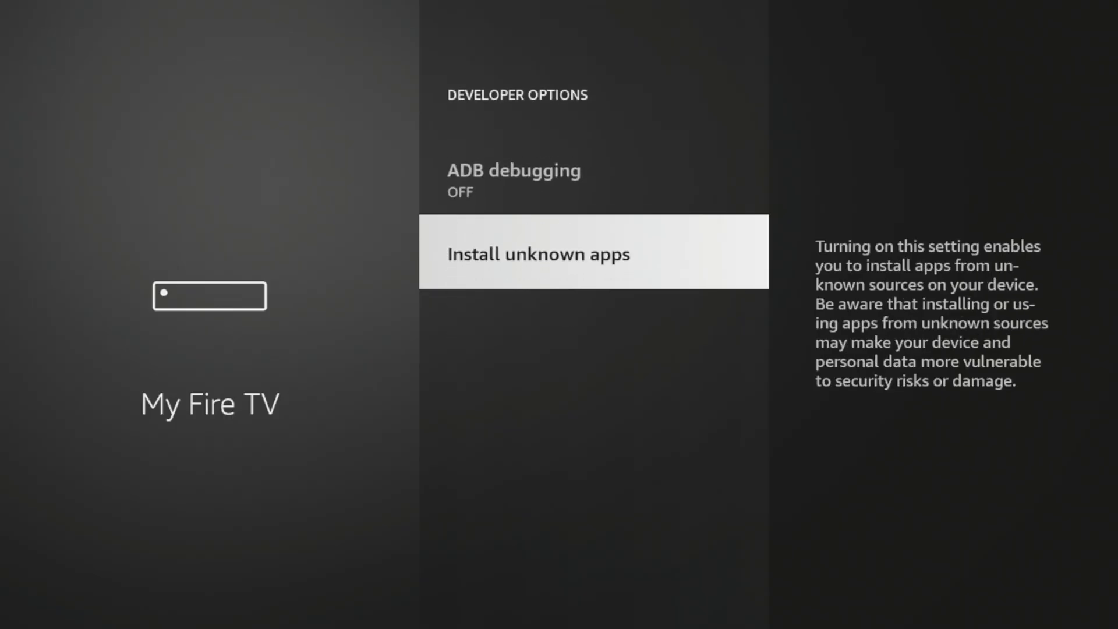
key("Return")
key("Down")
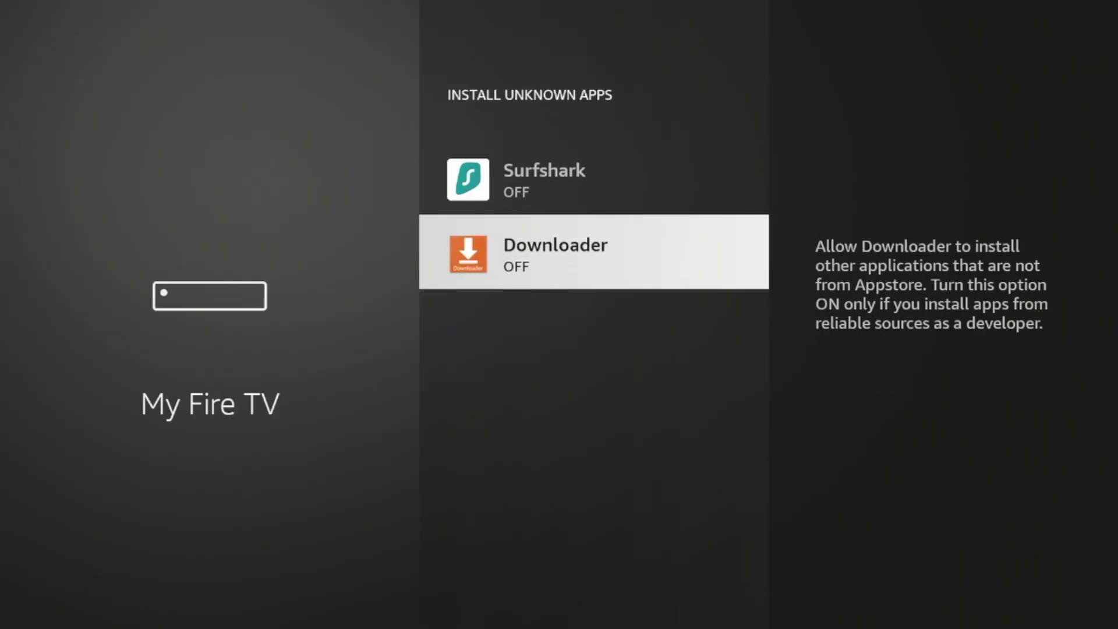
key("Return")
- Launch Downloader from the recently used apps, allow its access to device files and dismiss the Quick Start Guide
key("Home")
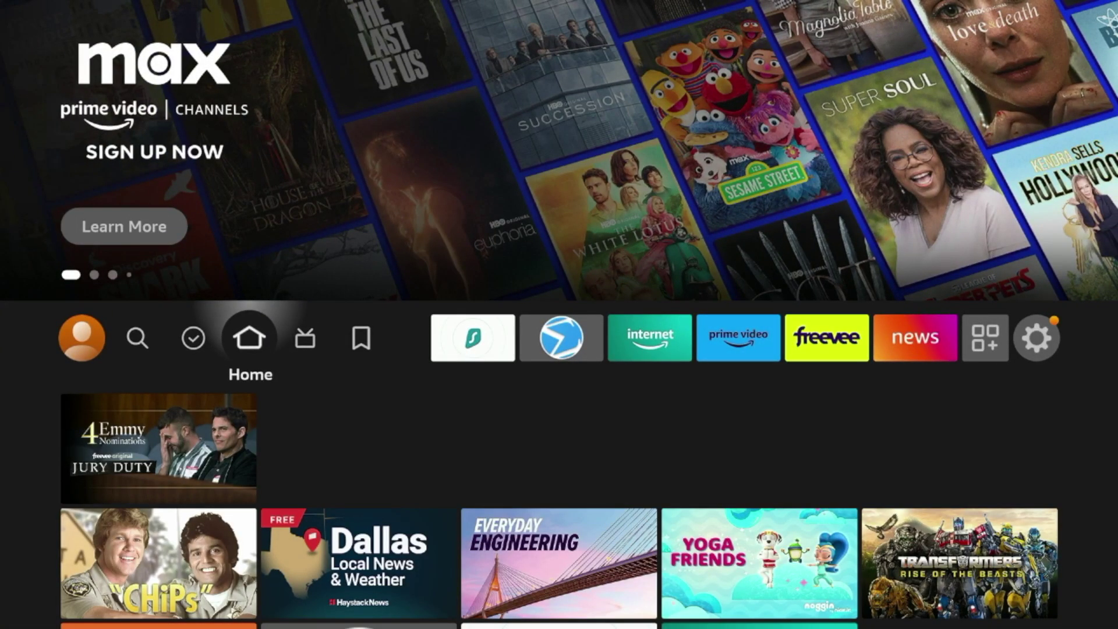
key("Down")
key("Down")
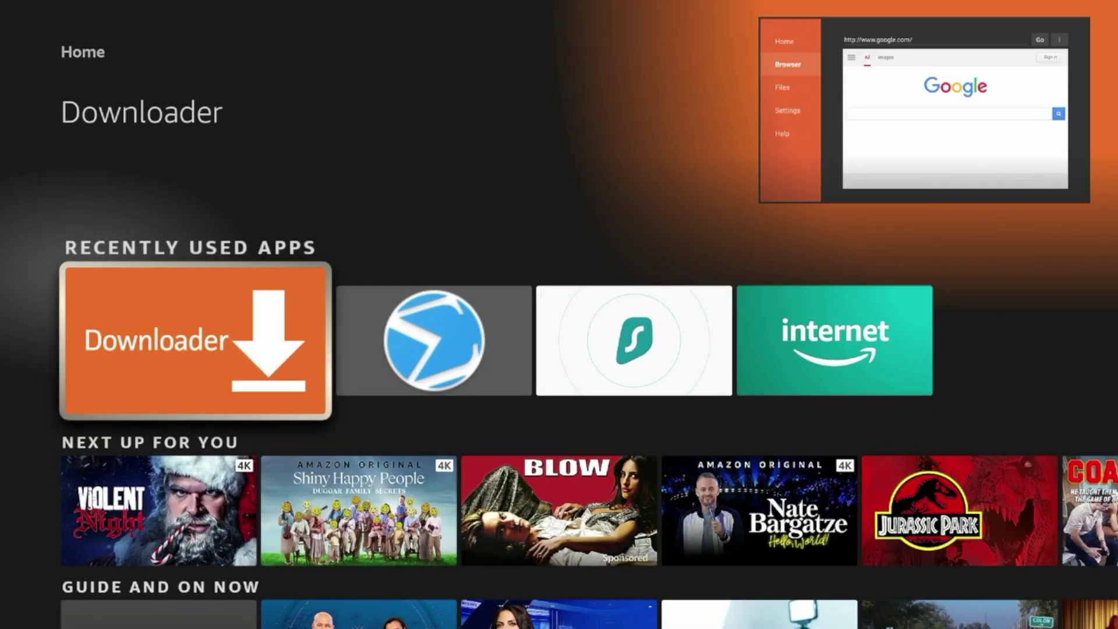
key("Return")
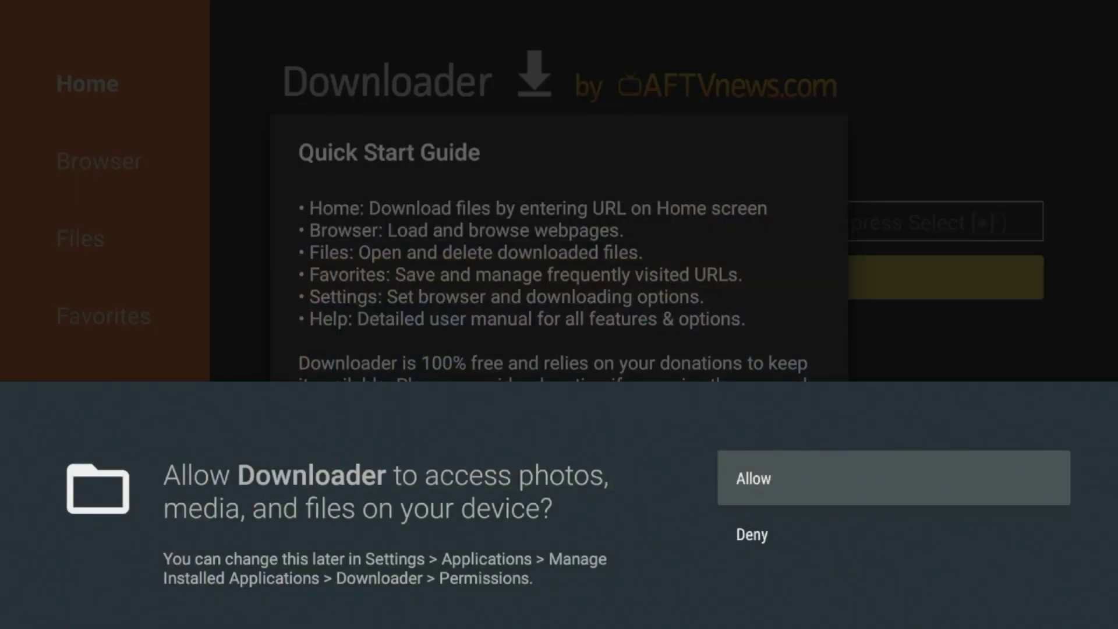
key("Return")
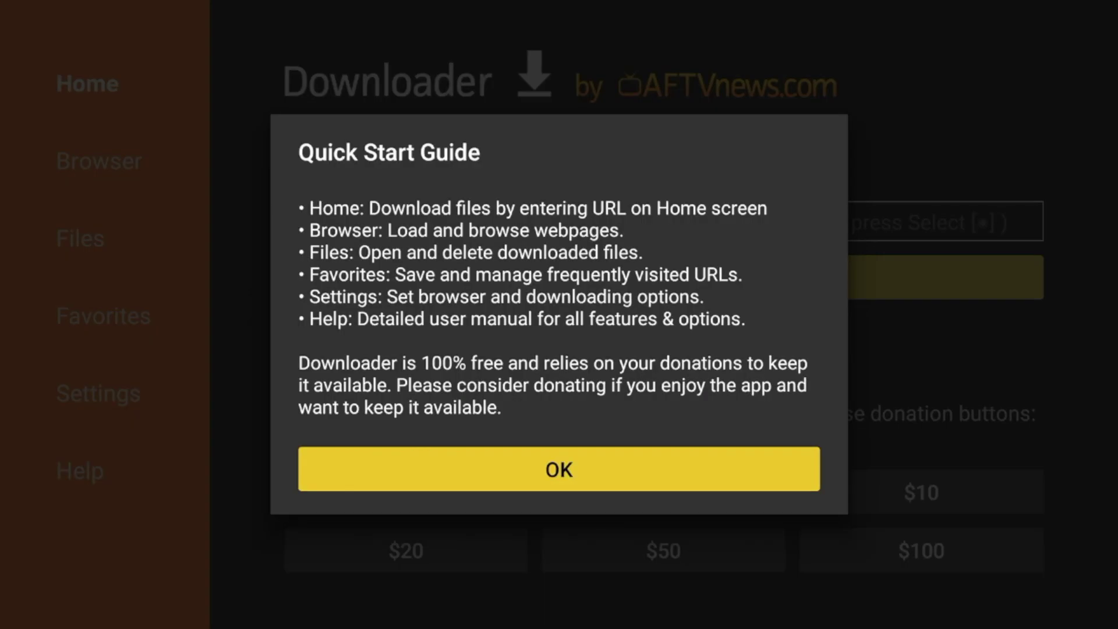
key("Return")
- Enter the code 298344 in Downloader's URL or search term field and load the page
key("Up")
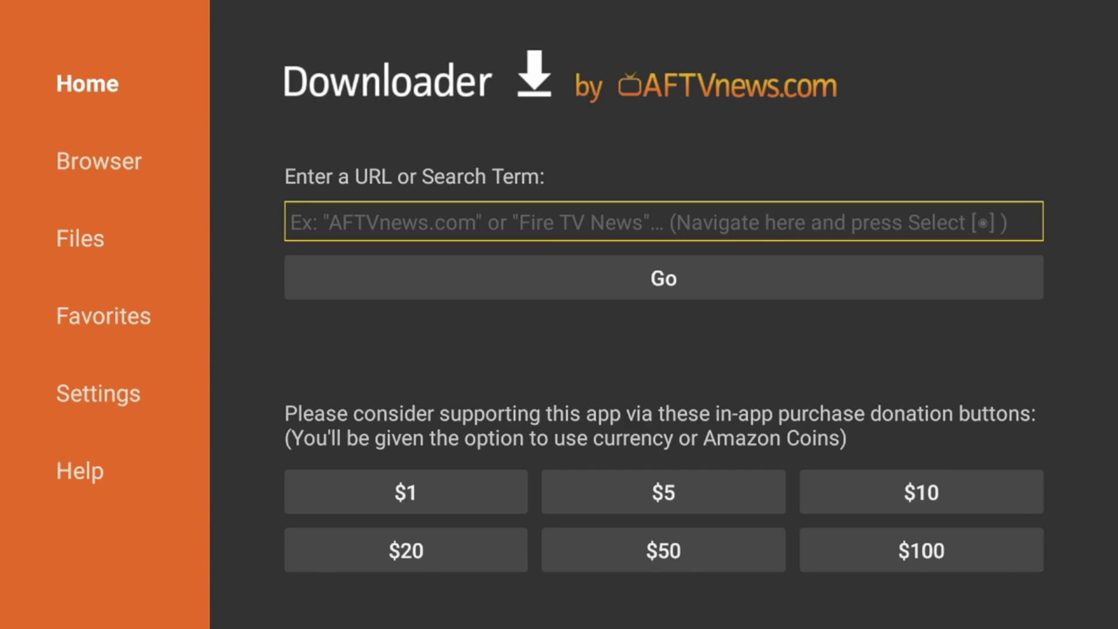
key("Return")
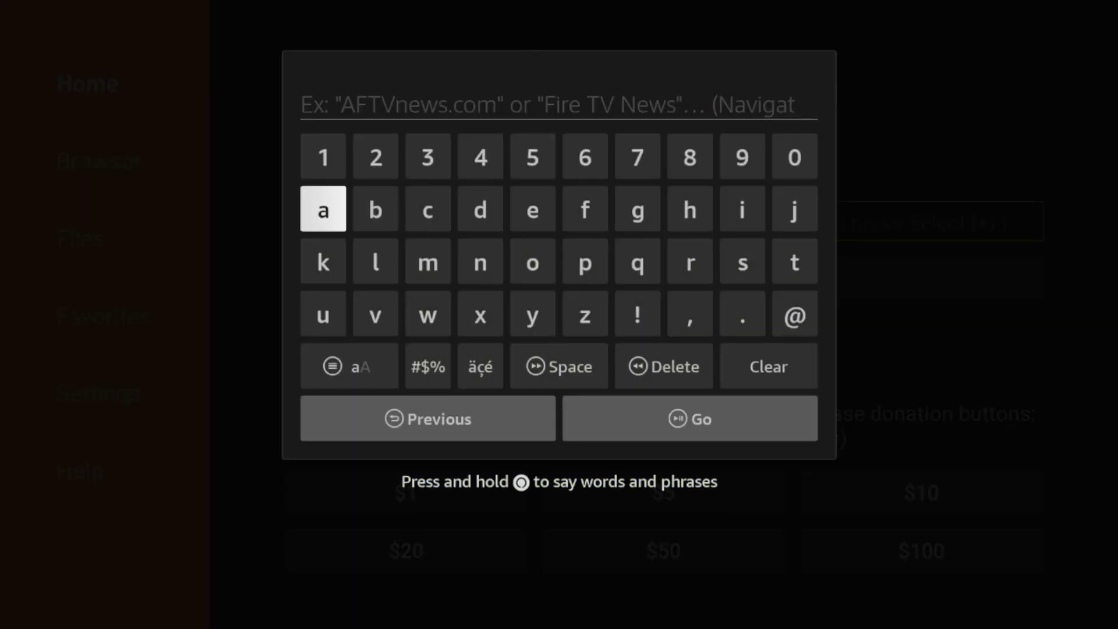
key("Right")
key("Up")
key("Return")
key("Left")
key("Left")
key("Left")
key("Return")
key("Left")
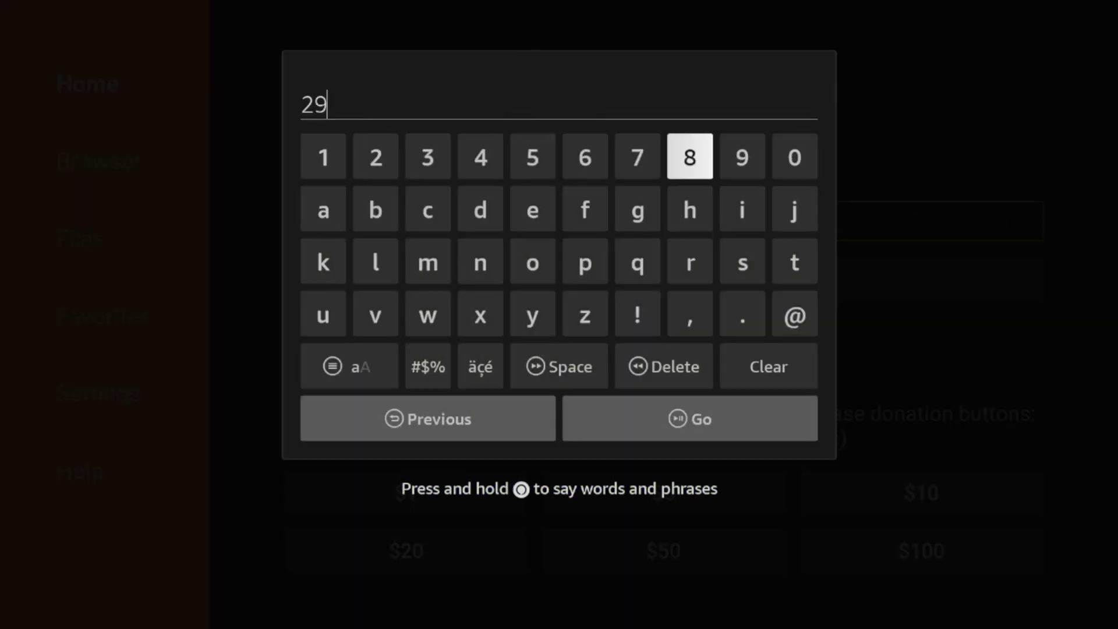
key("Return")
key("Left")
key("Left")
key("Left")
key("Left")
key("Left")
key("Return")
key("Right")
key("Return")
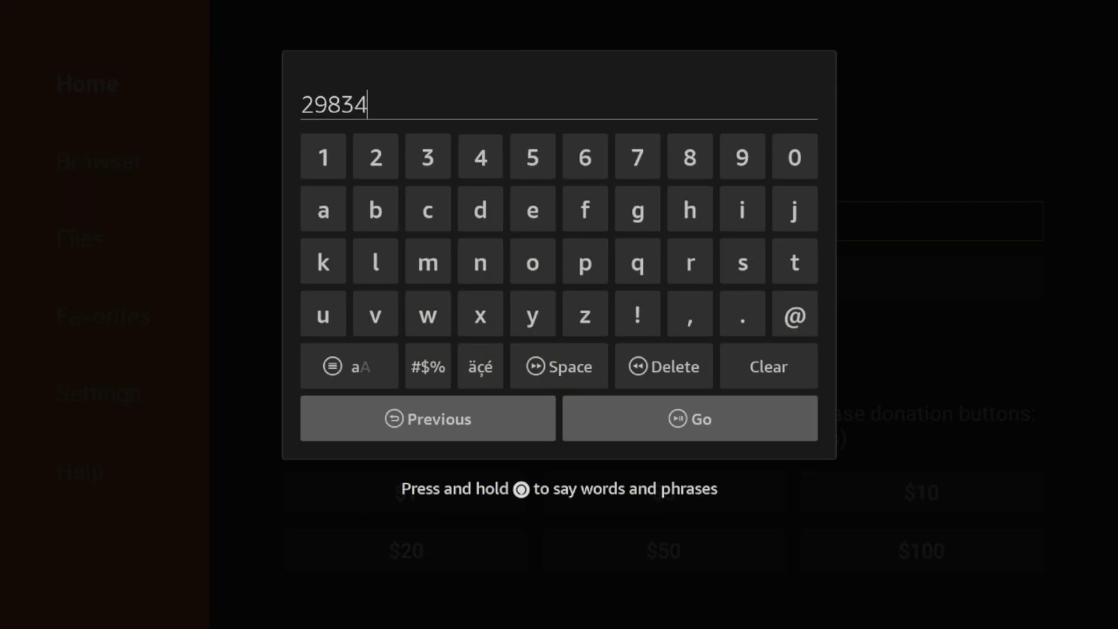
key("Return")
key("Down")
key("Down")
key("Down")
key("Down")
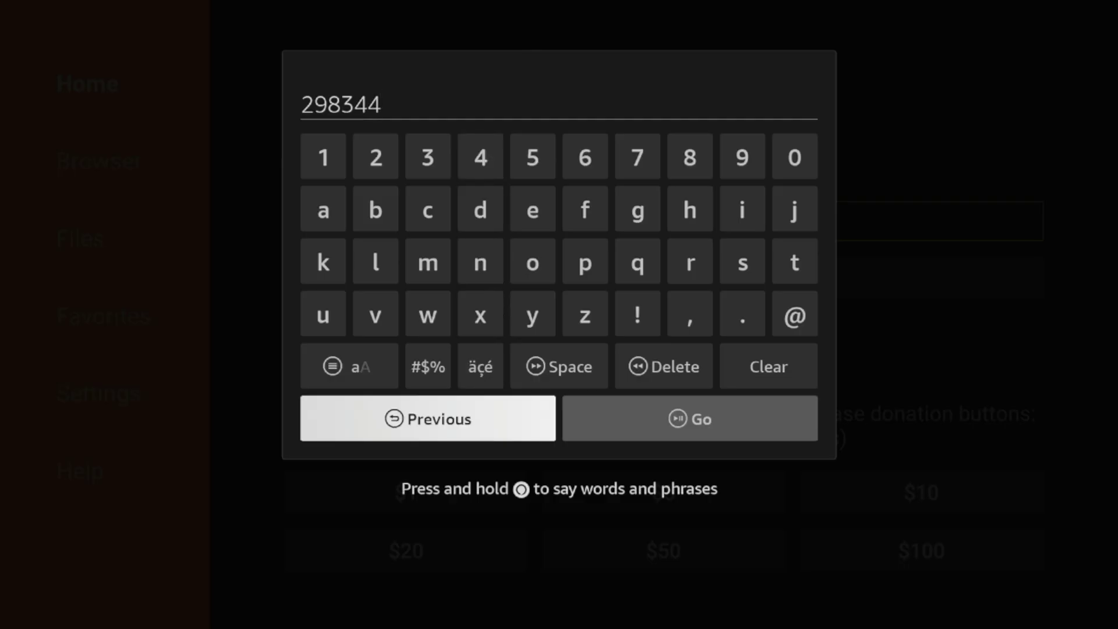
key("Right")
key("Return")
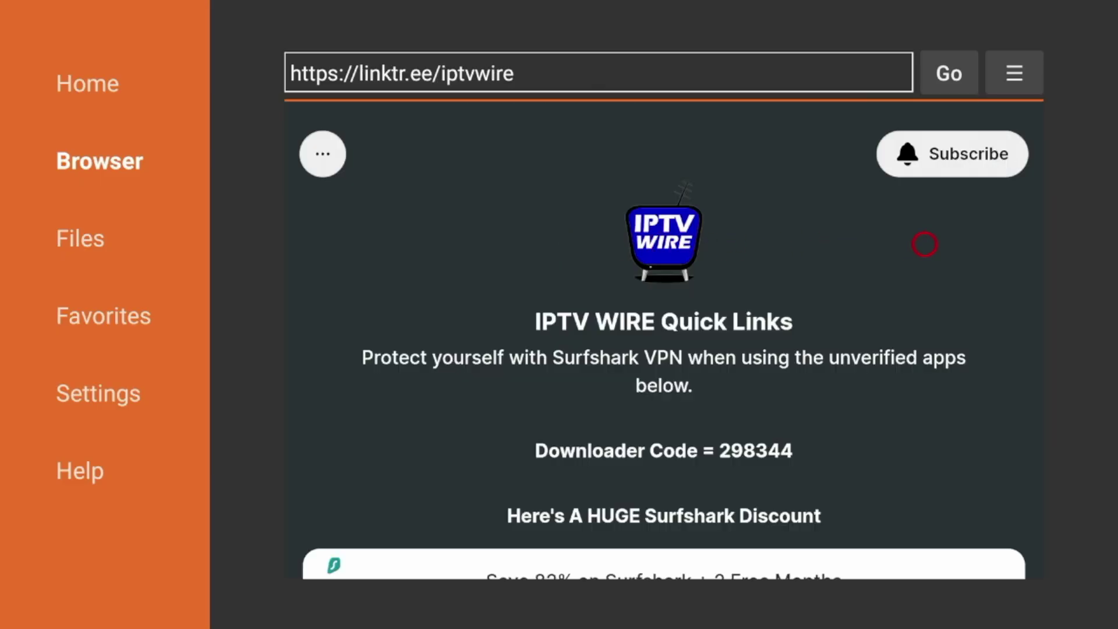
key("Up")
key("Right")
key("Right")
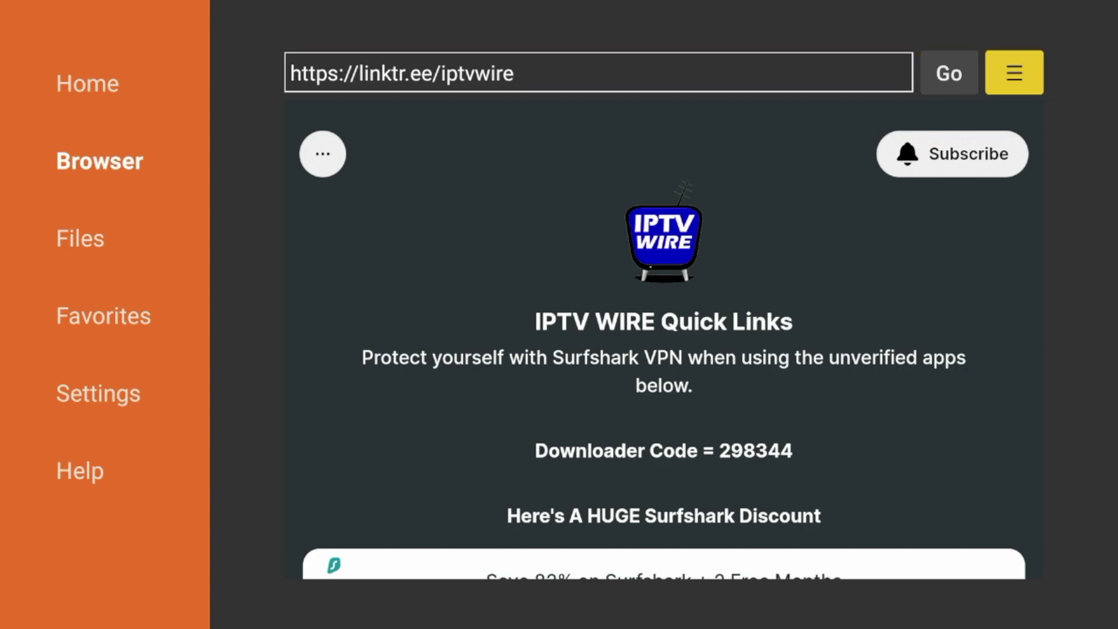
key("Return")
key("Down")
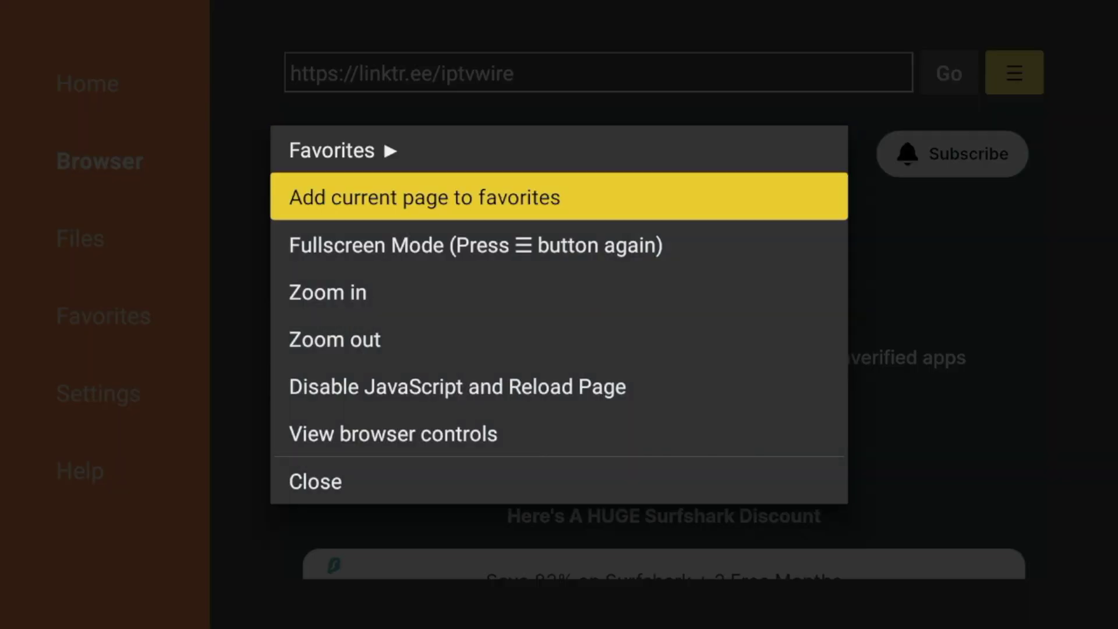
key("Return")
key("Down")
key("Down")
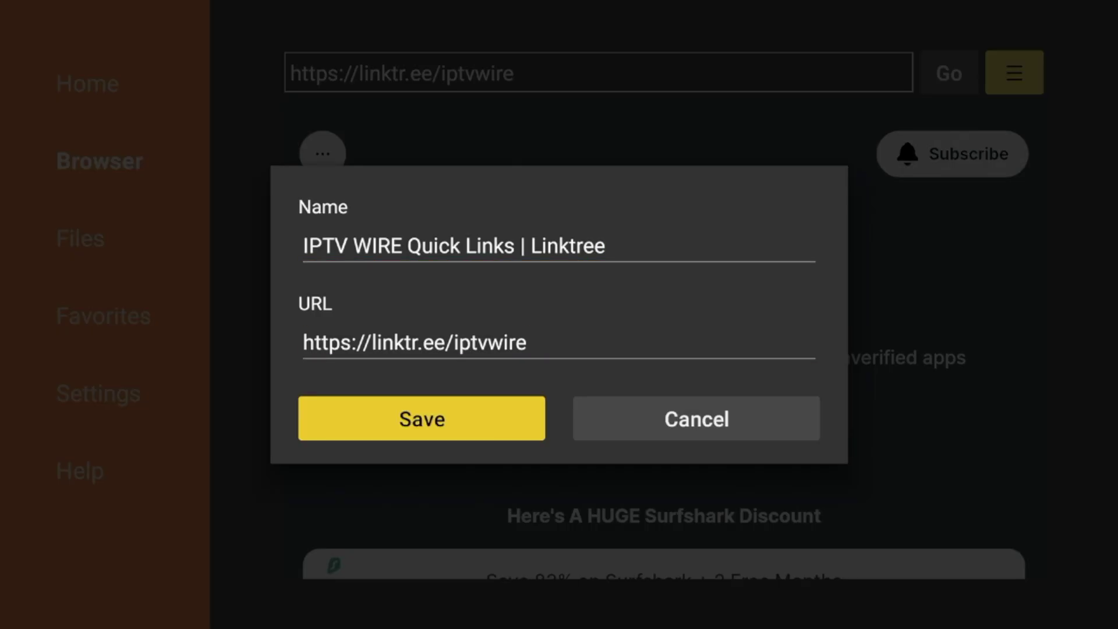
key("Return")
key("Down")
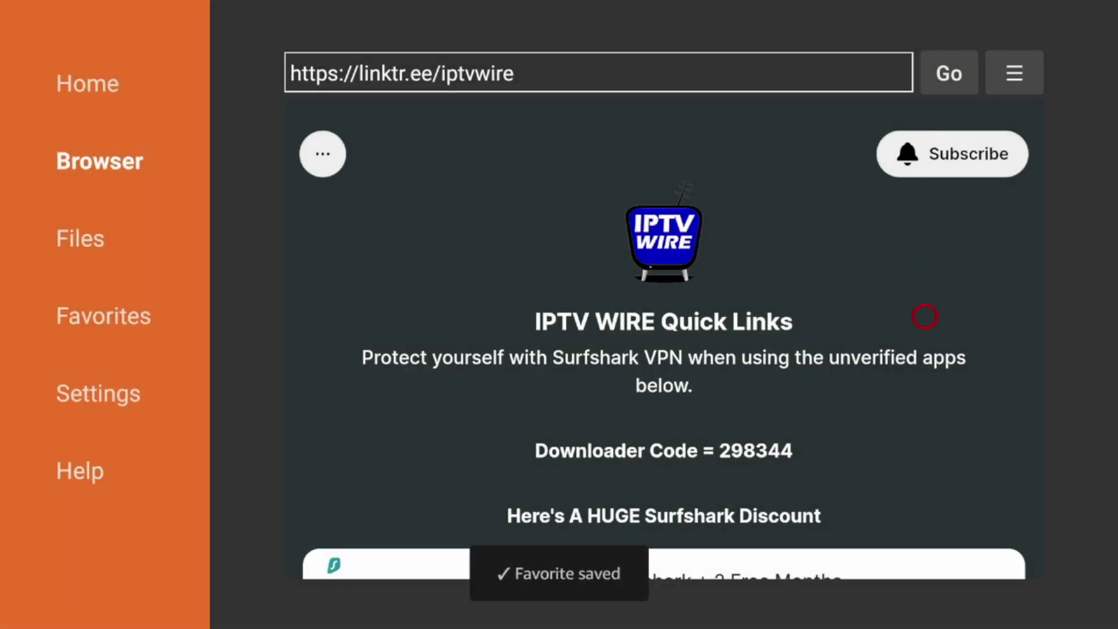
key("Up")
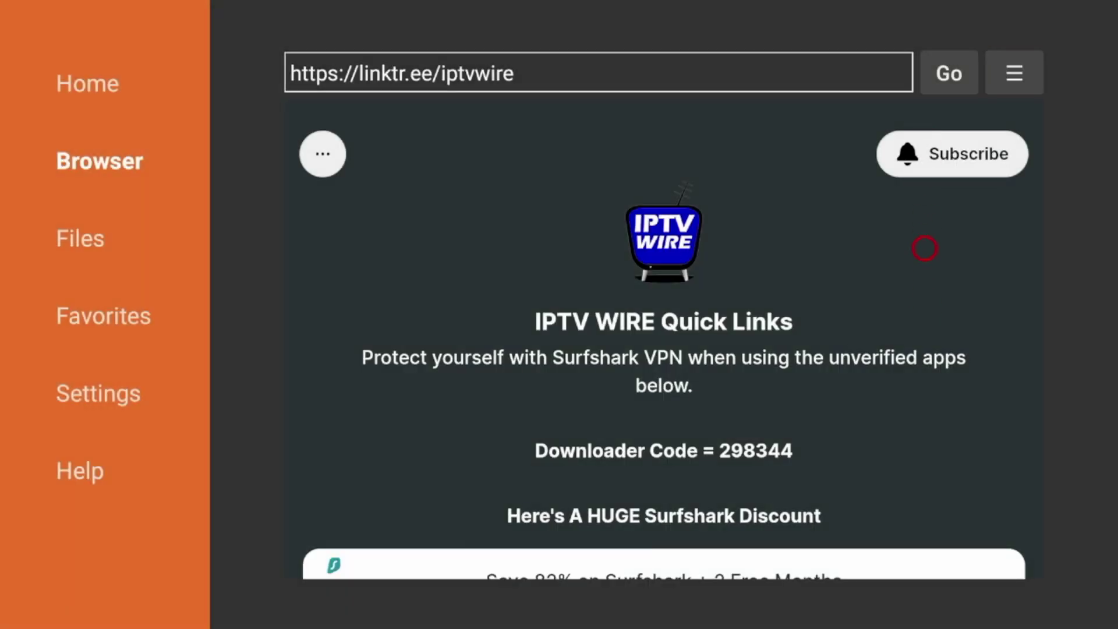
- Download Mouse Toggle for Firestick from the Utilities section of the IPTV WIRE Quick Links page
key("Down")
key("Down")
key("Down")
key("Down")
key("Down")
key("Down")
key("Down")
key("Down")
key("Down")
key("Down")
key("Down")
key("Down")
key("Down")
key("Down")
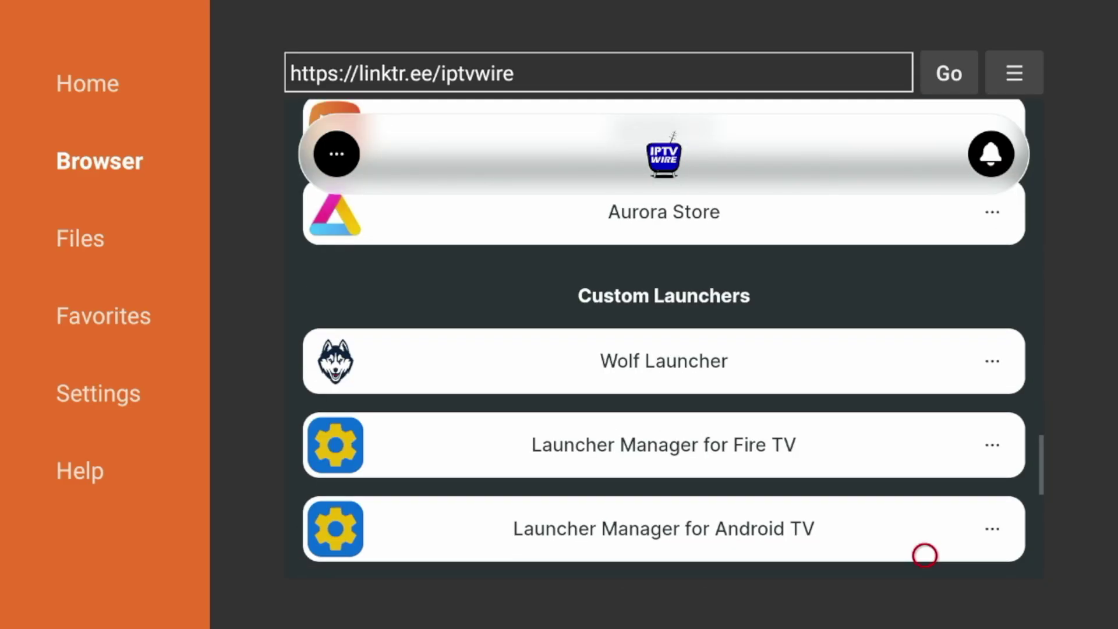
scroll(925, 555, "down", 10)
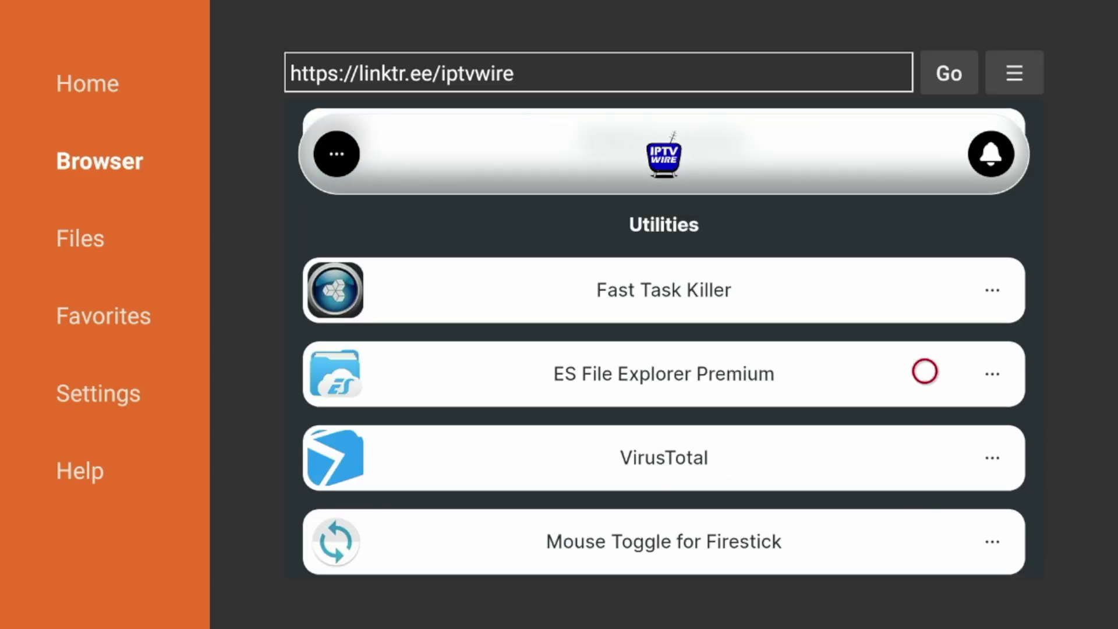
scroll(924, 554, "down", 3)
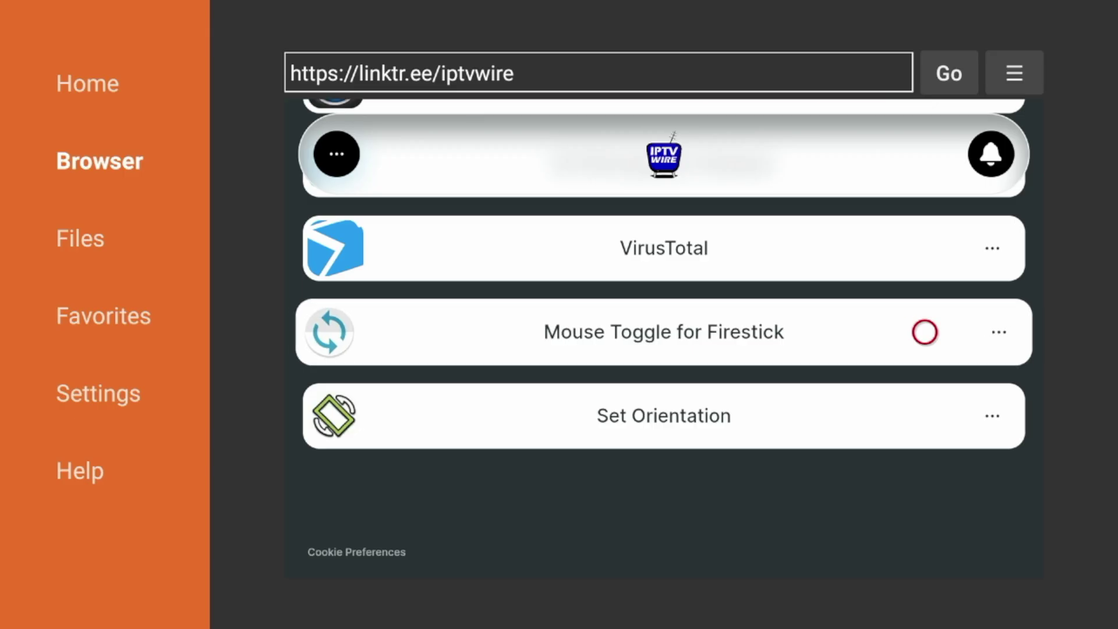
left_click(925, 332)
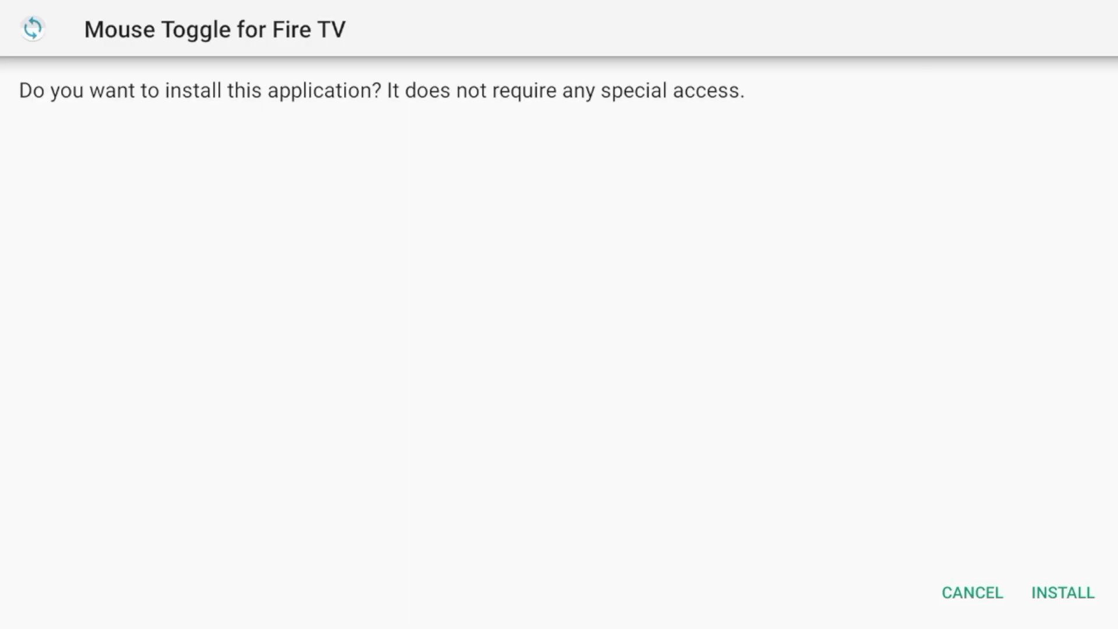
- Install the Mouse Toggle for Fire TV application
key("Down")
key("Right")
key("Return")
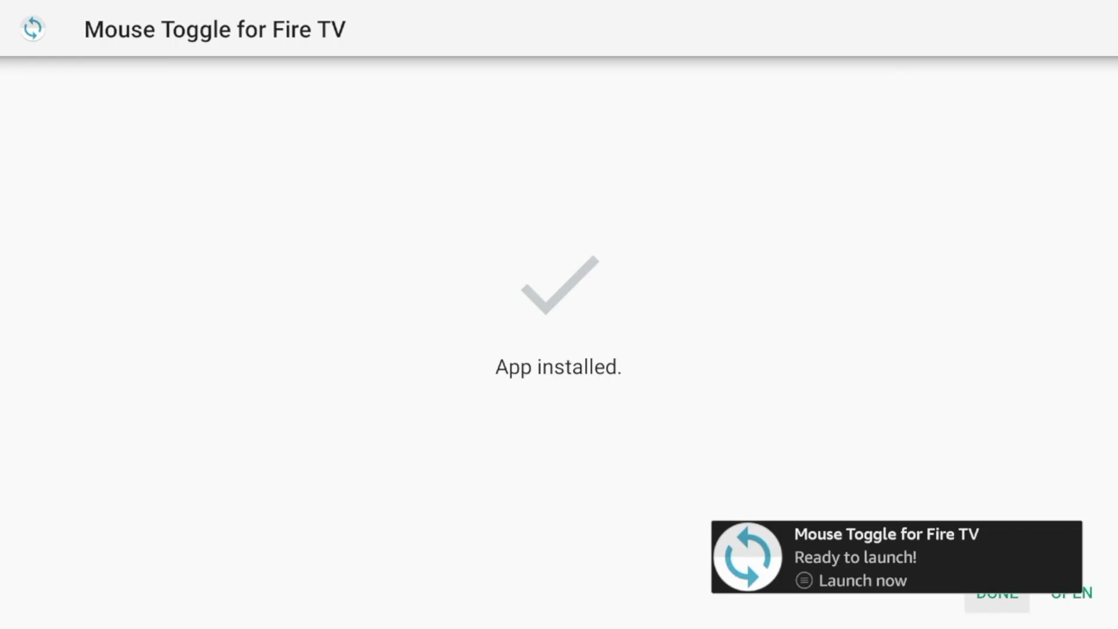
- Finish the installer and delete the downloaded file /sdcard/Downloader/7sccws.apk
key("Return")
key("Right")
key("Return")
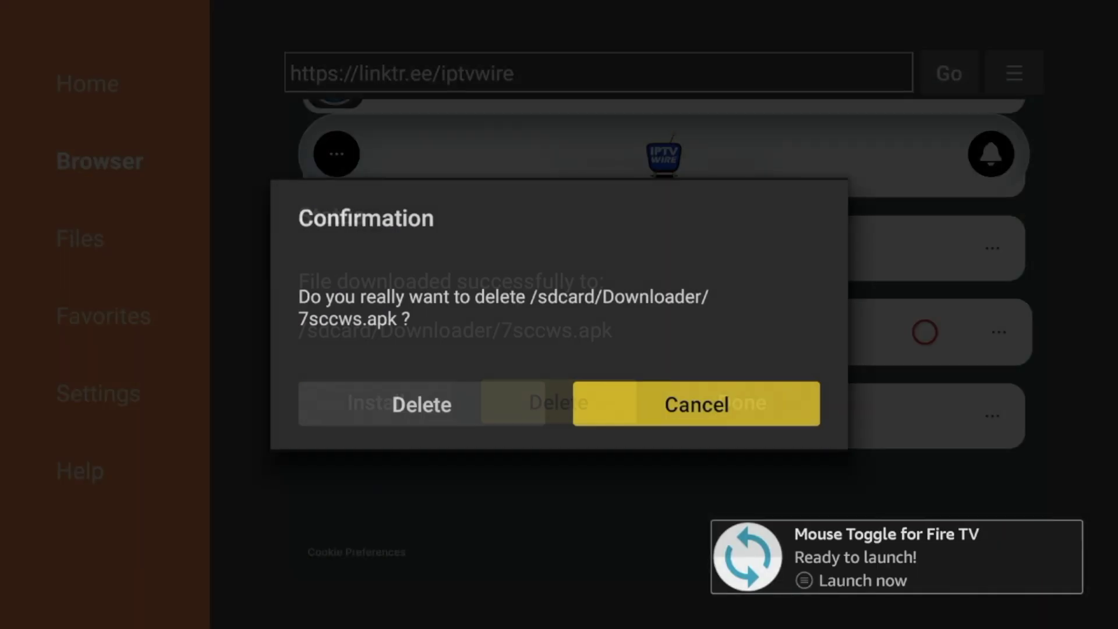
key("Left")
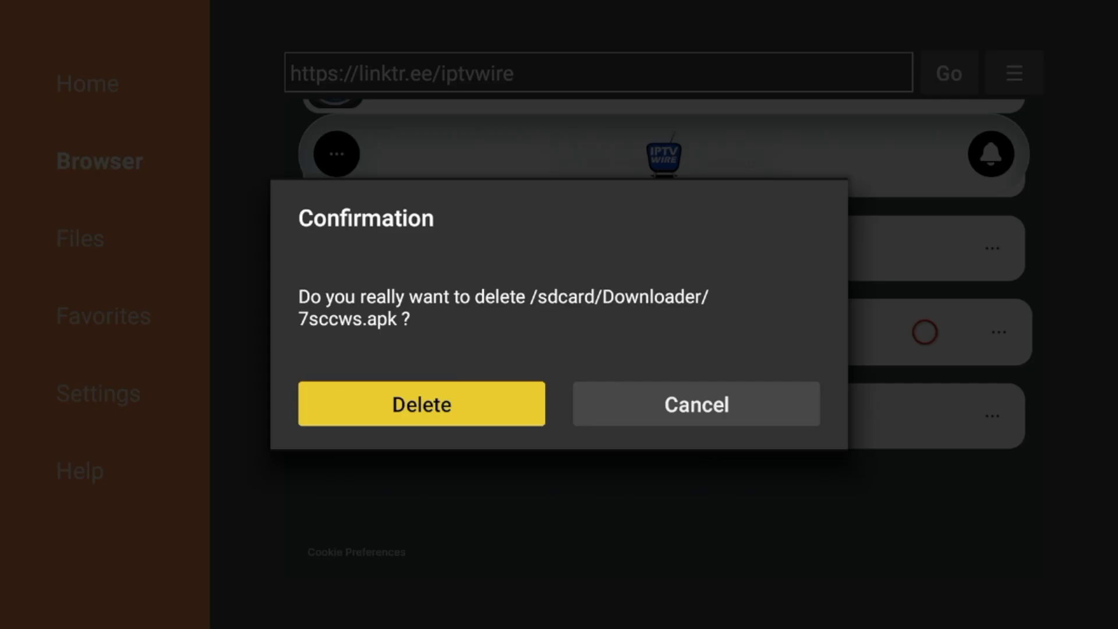
key("Return")
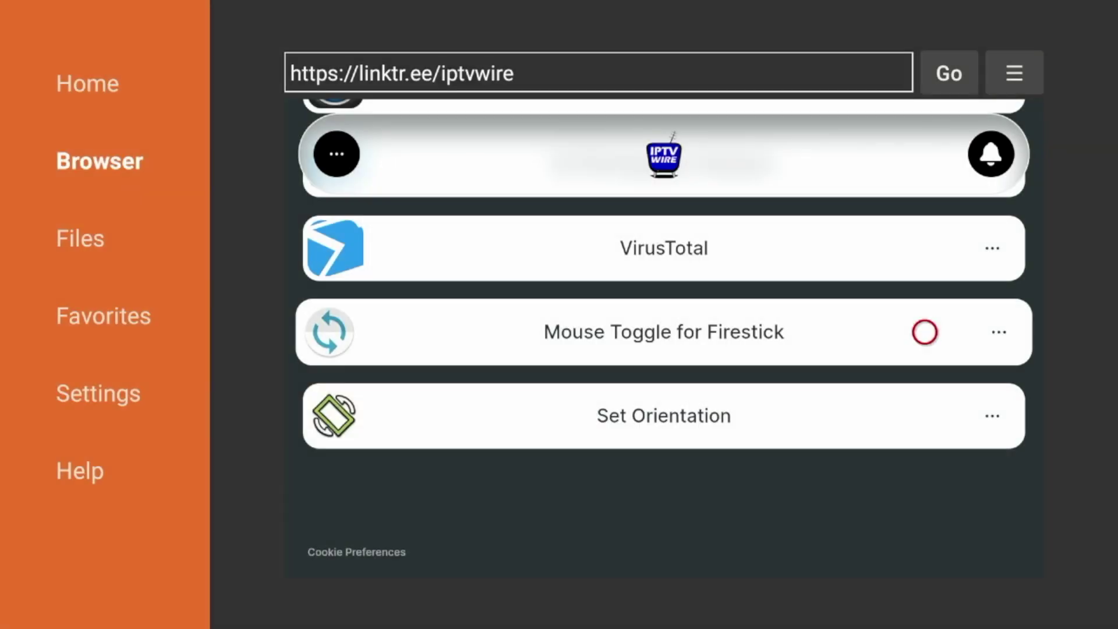
- Move Mouse Toggle in Your Apps & Channels to the second position, directly after Surfshark
key("Home")
key("Right")
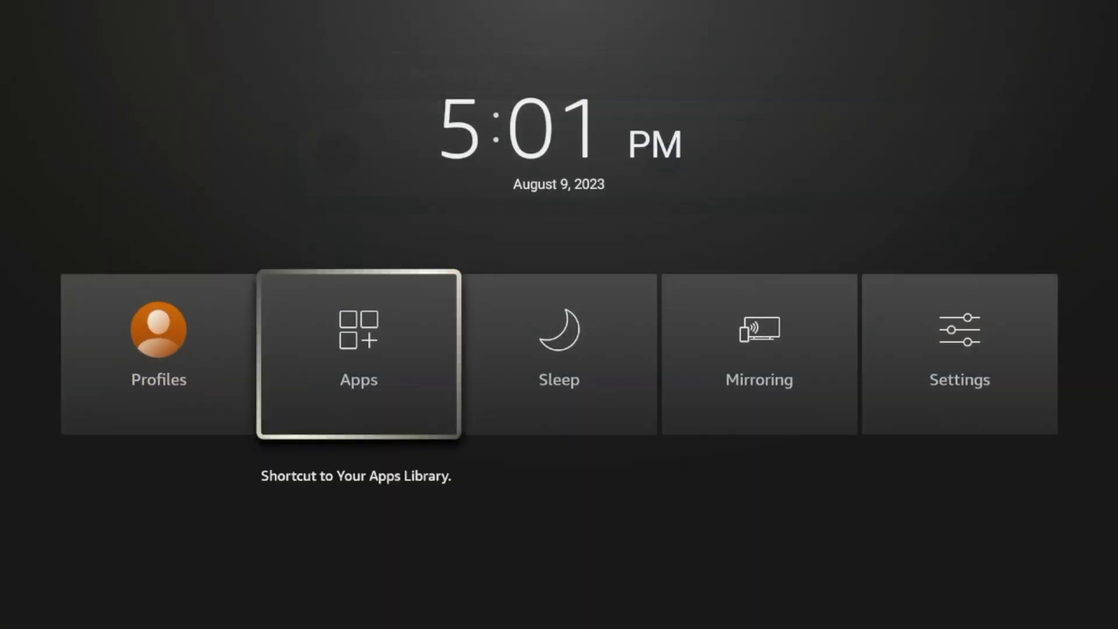
key("Return")
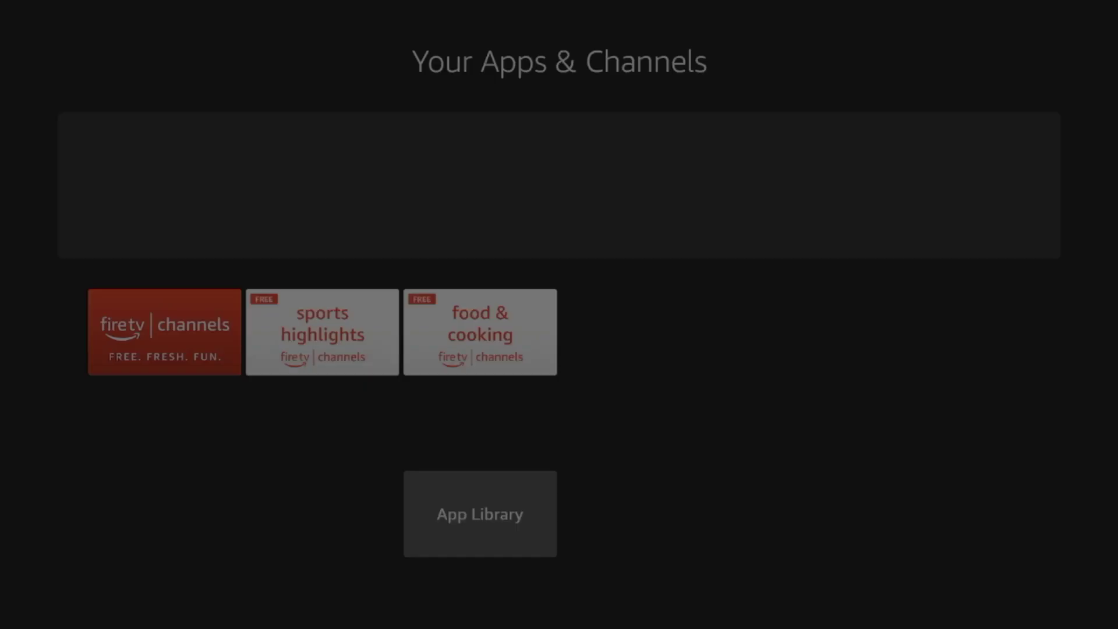
key("Down")
key("Down")
key("Down")
key("Right")
key("Right")
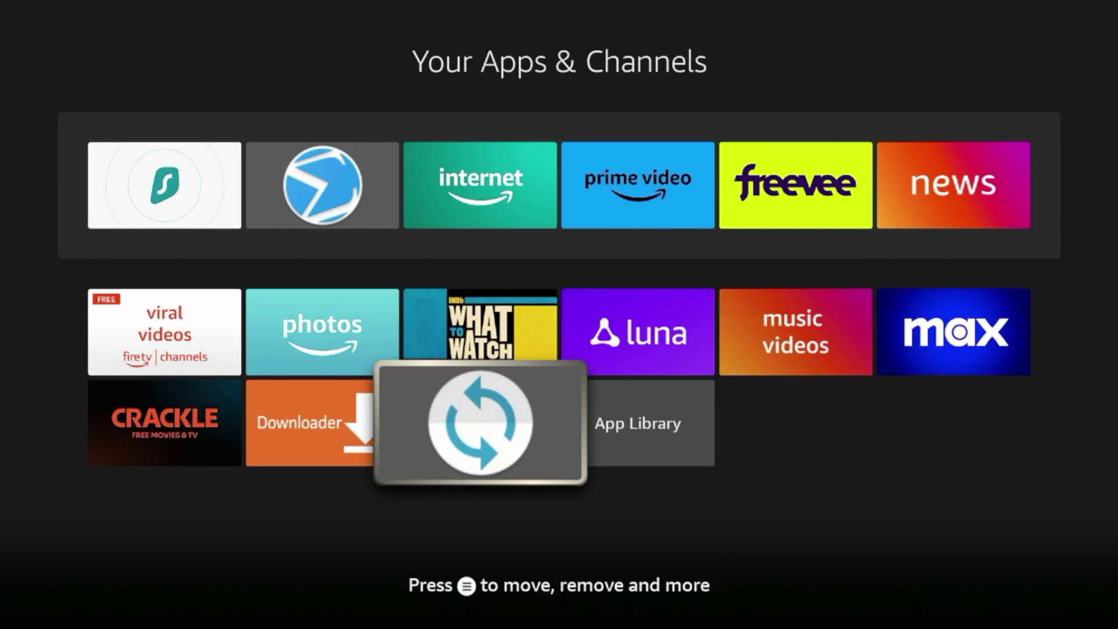
key("Menu")
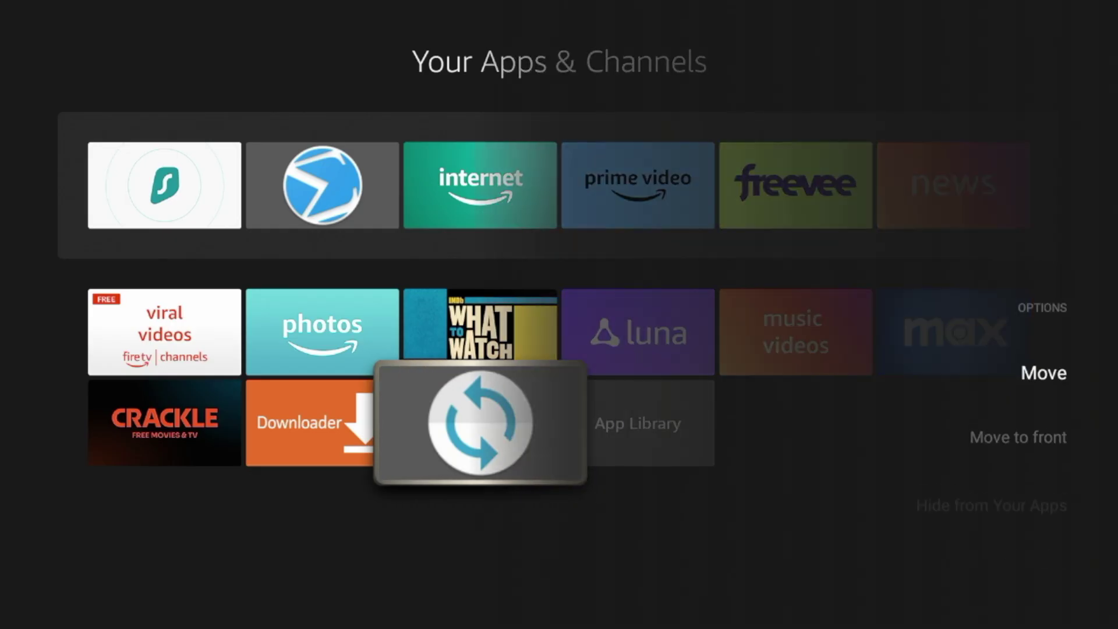
key("Return")
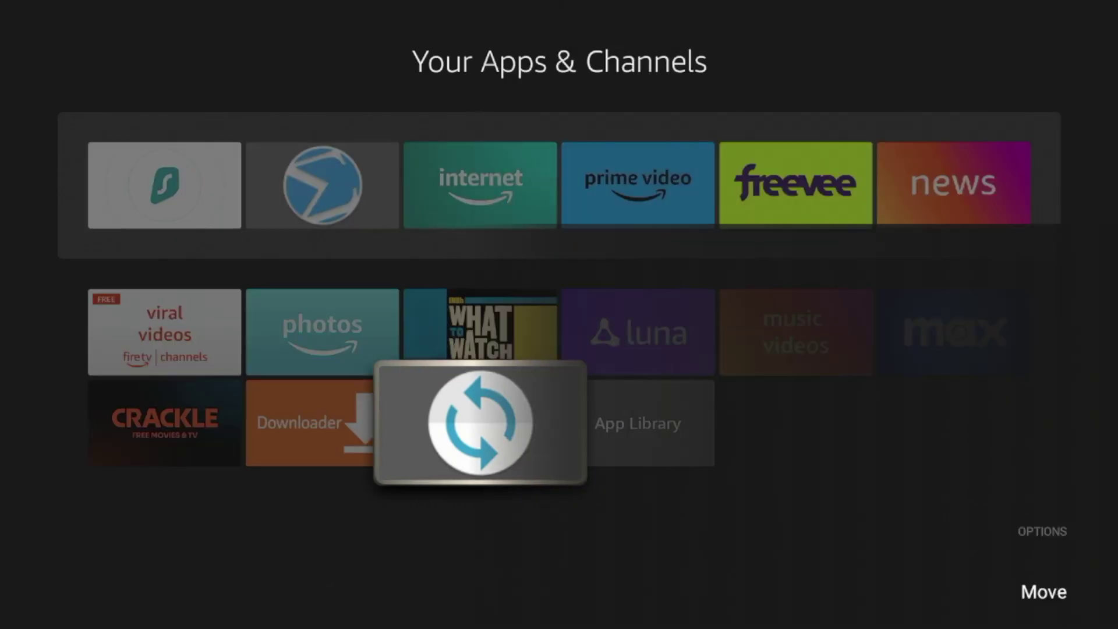
key("Up")
key("Left")
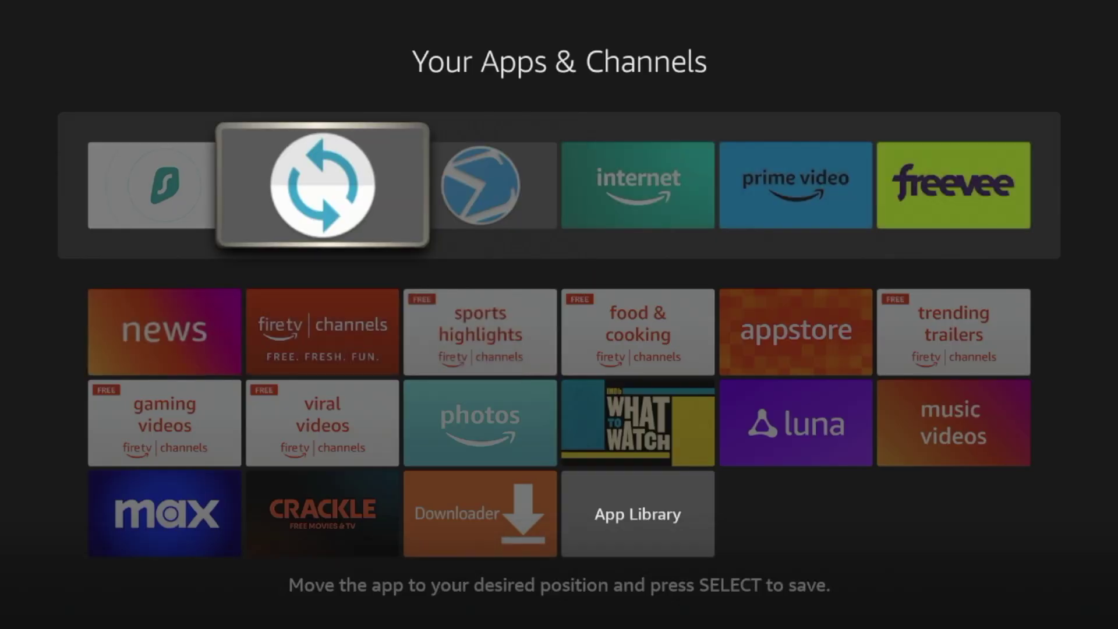
key("Return")
key("Escape")
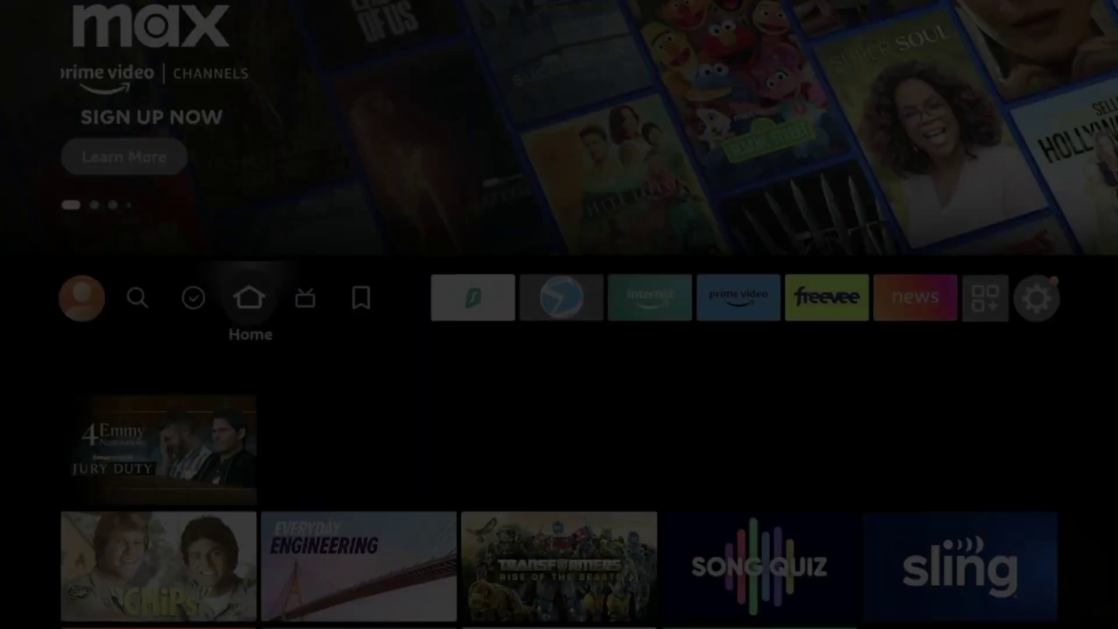
- Open the My Fire TV page in the device settings
key("Right")
key("Right")
key("Right")
key("Right")
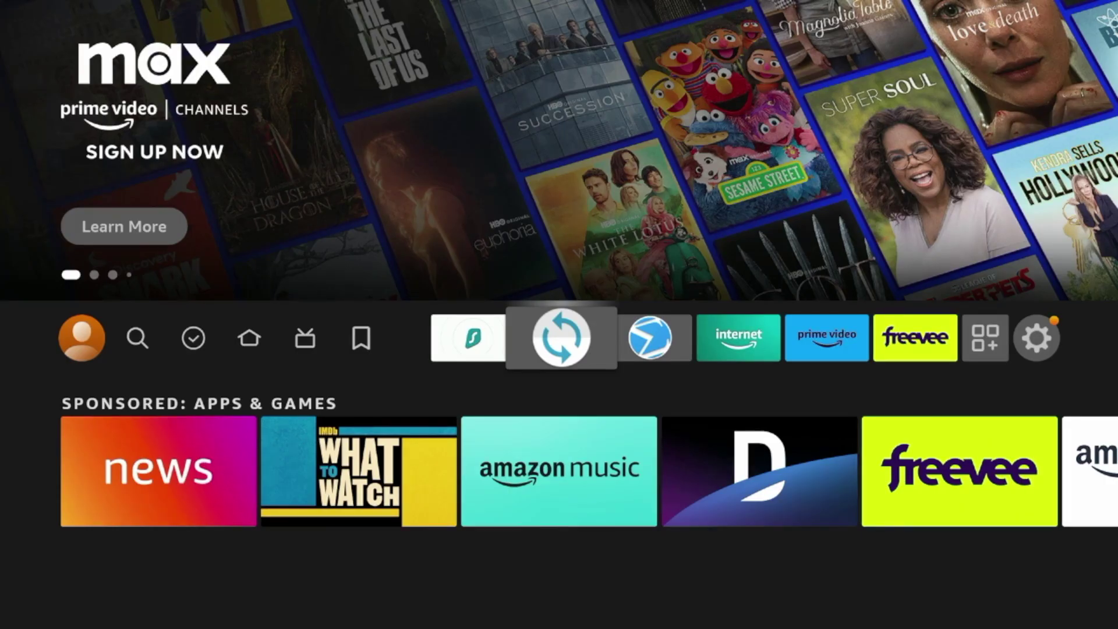
key("Right")
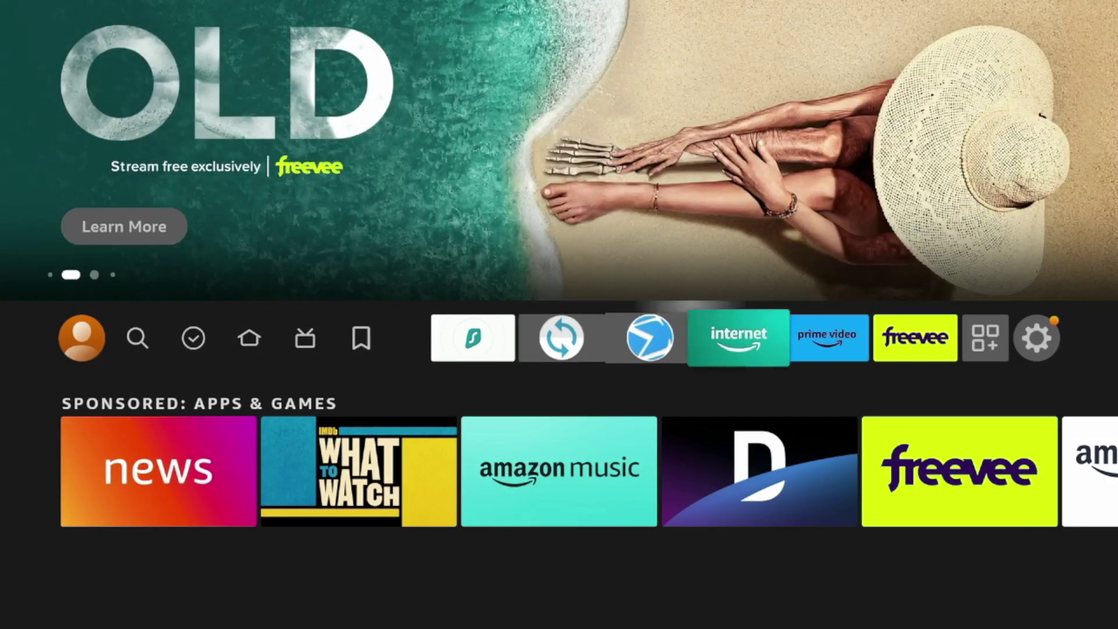
key("Right")
key("Right")
key("Right")
key("Right")
key("Right")
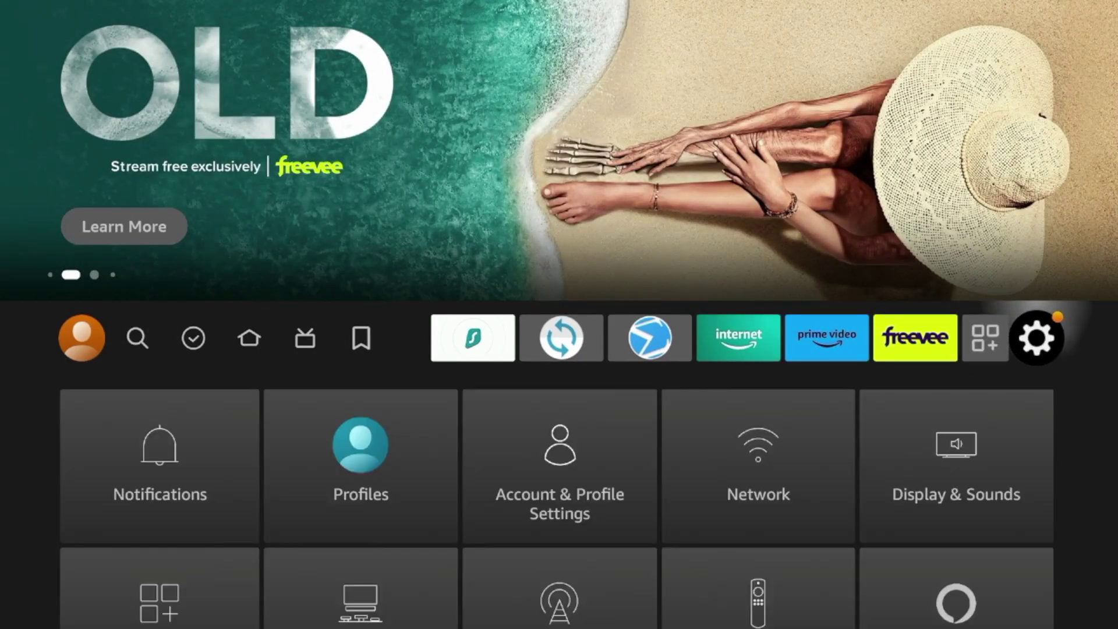
key("Down")
key("Down")
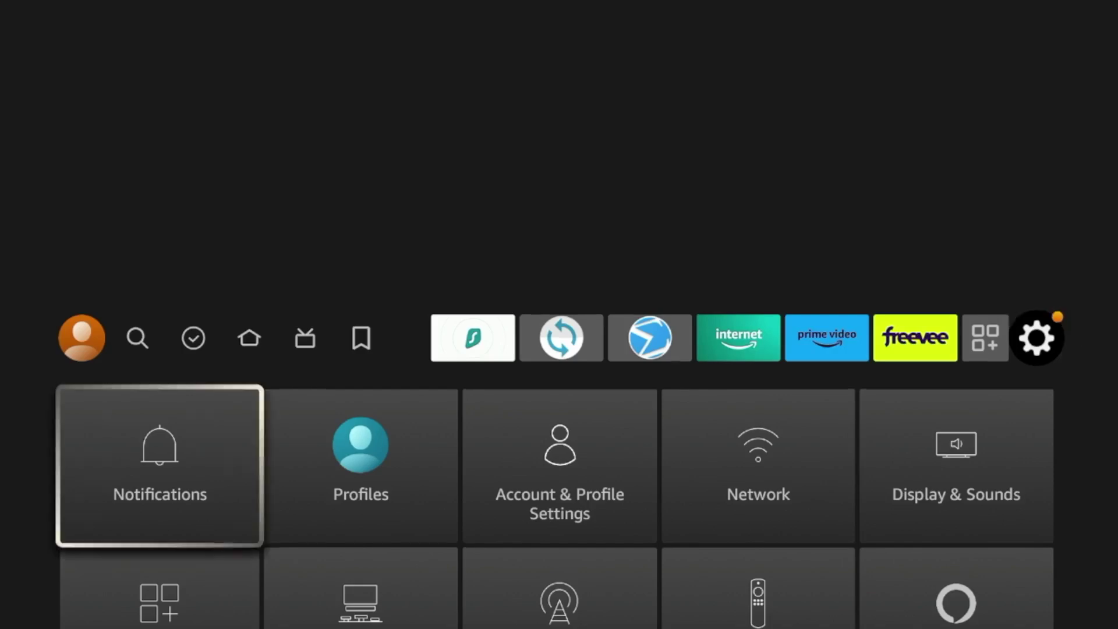
key("Down")
key("Right")
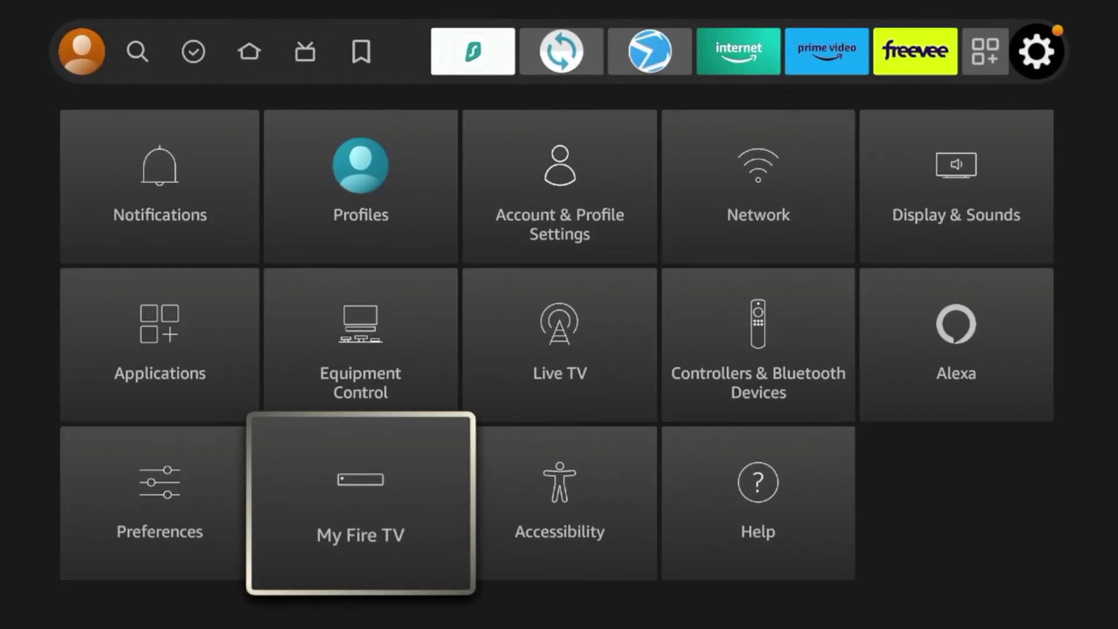
key("Return")
- Turn on ADB debugging in the Developer options and always allow USB debugging from this computer
key("Down")
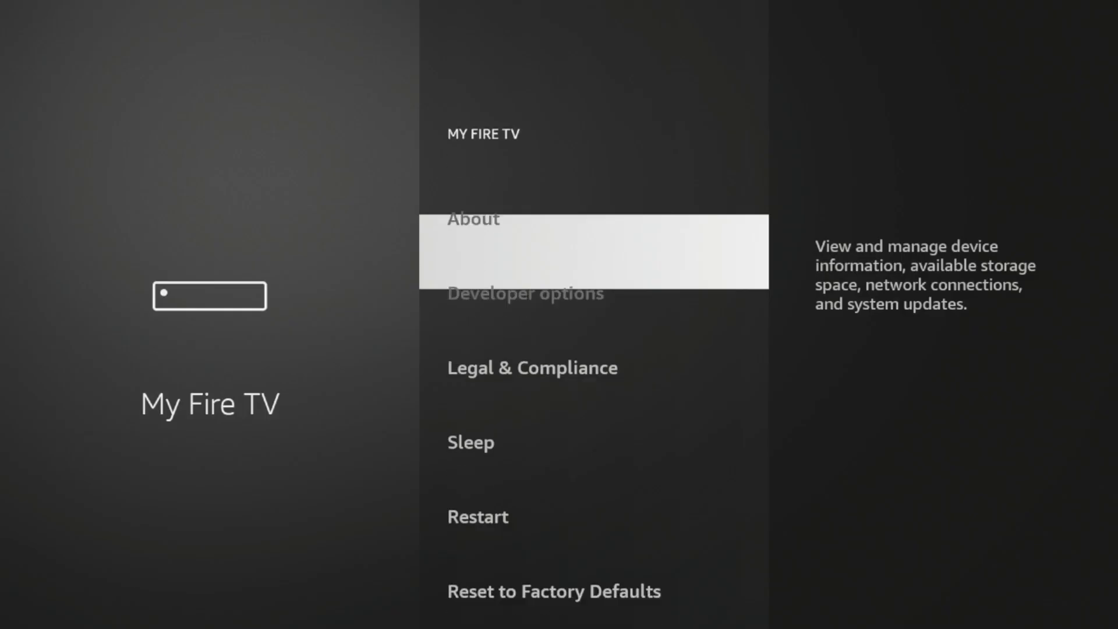
key("Return")
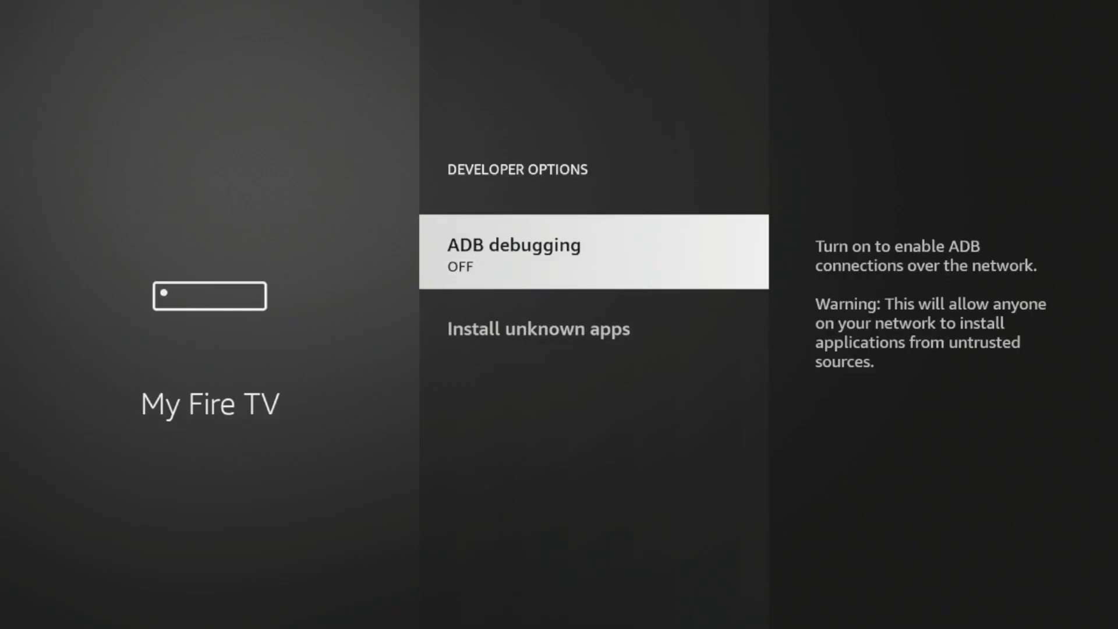
key("Return")
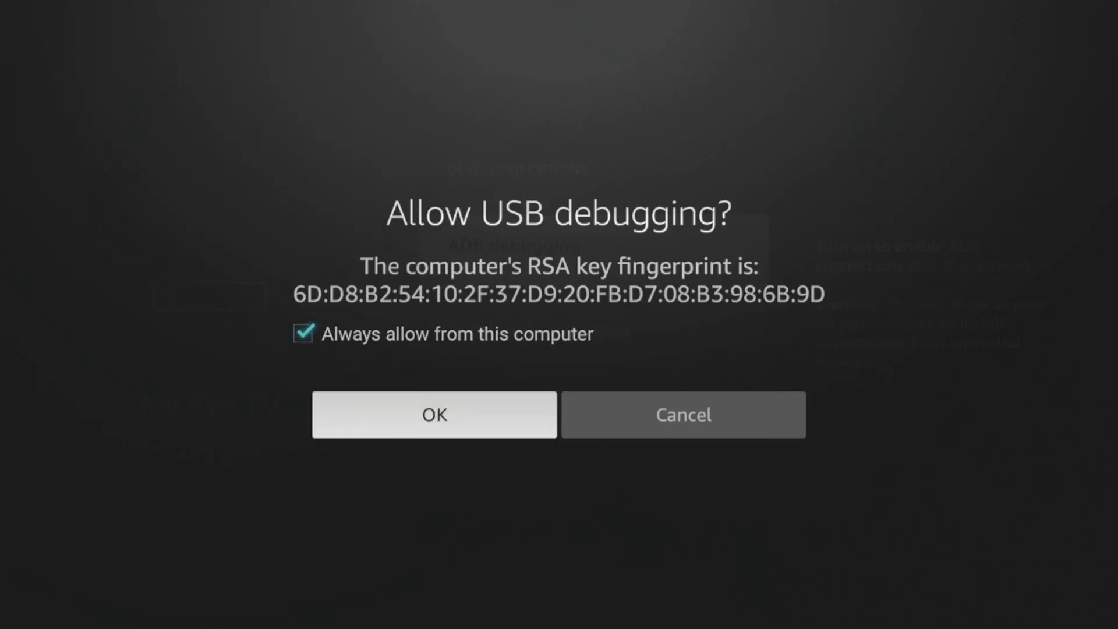
key("Return")
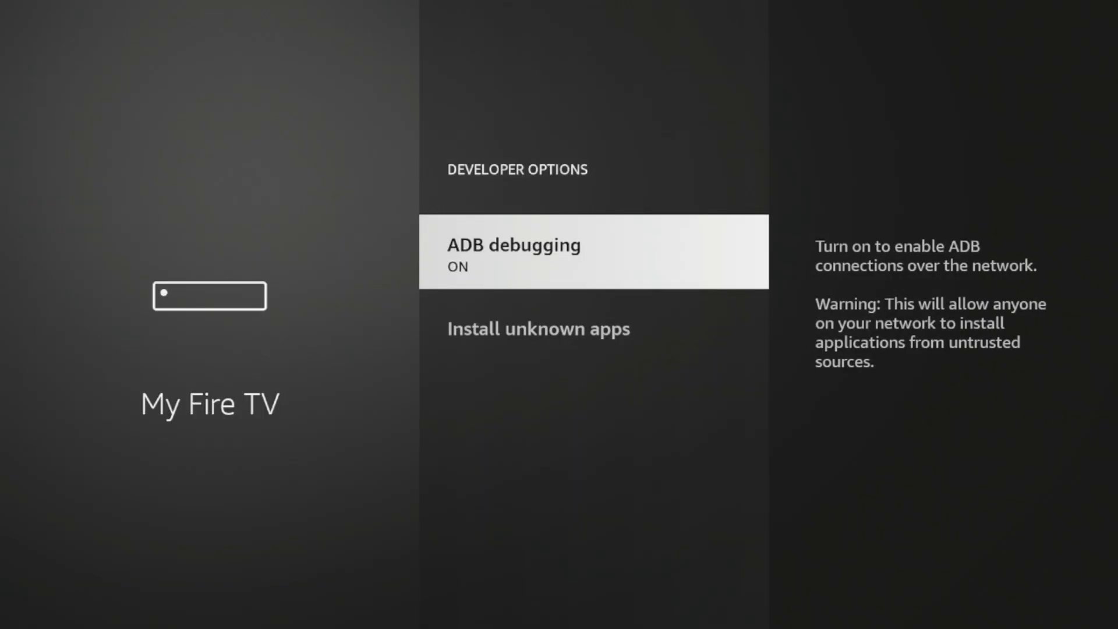
- Launch Mouse Toggle for Fire TV from the home screen to start its mouse service, and return home
key("Home")
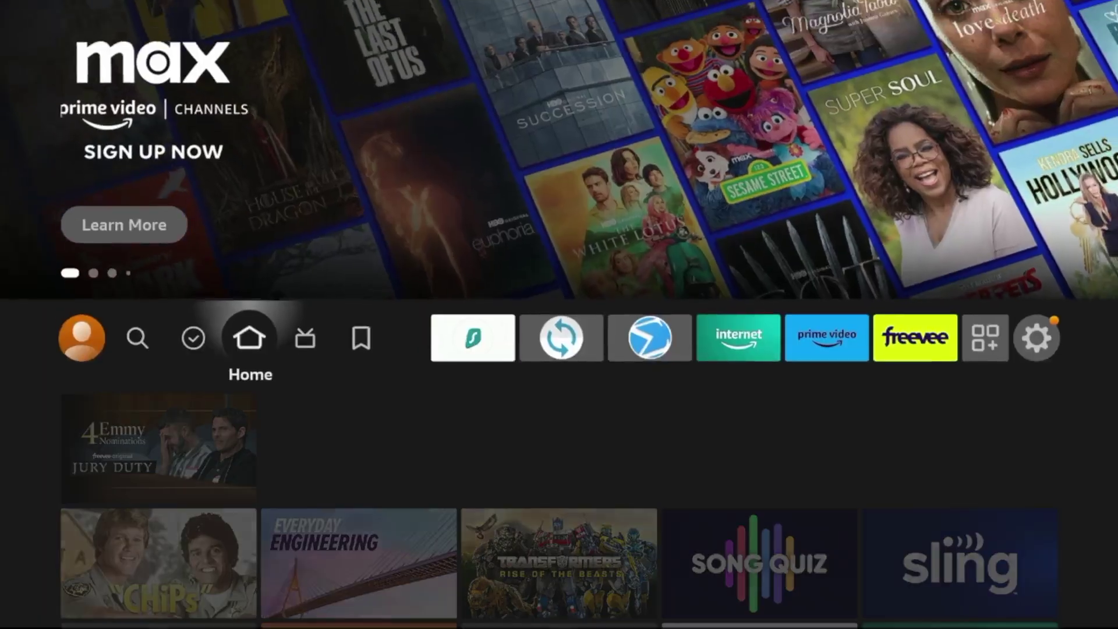
key("Right")
key("Right")
key("Right")
key("Right")
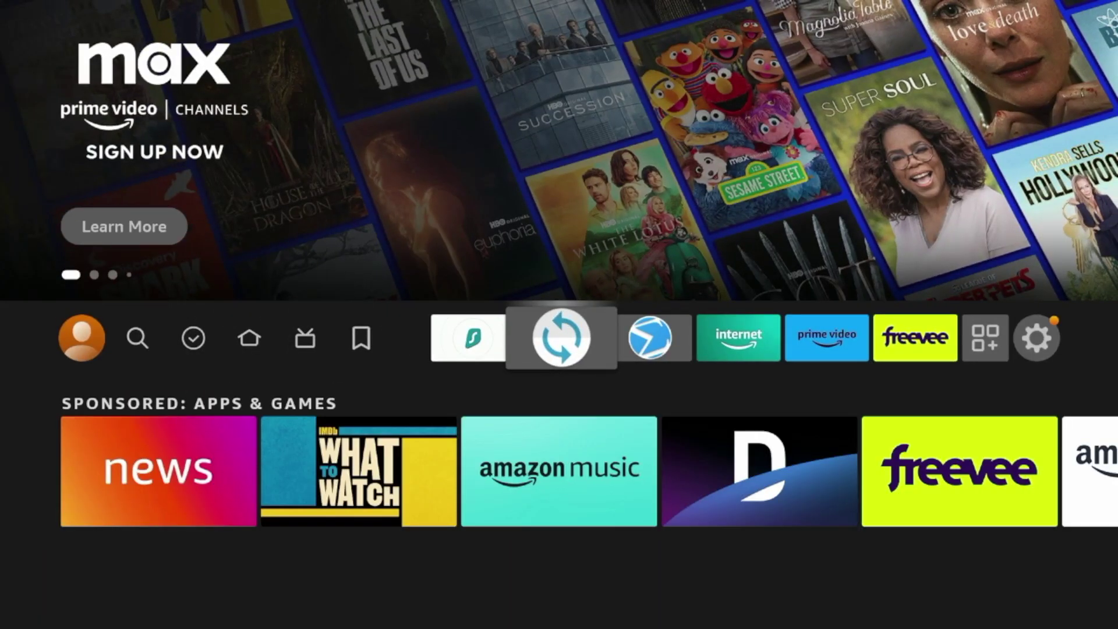
key("Return")
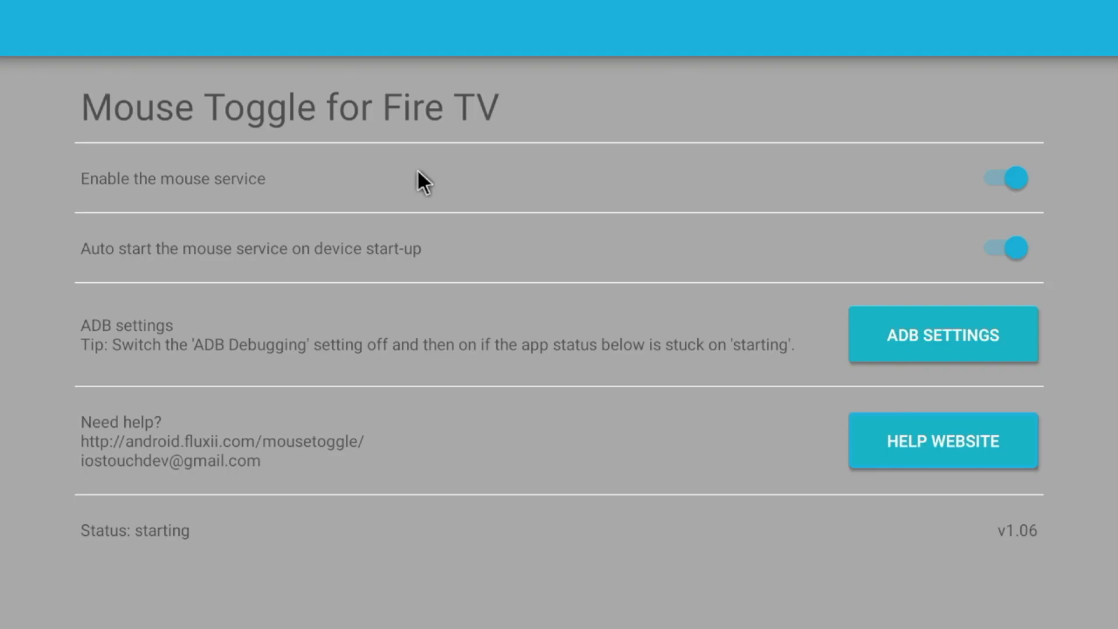
key("Escape")
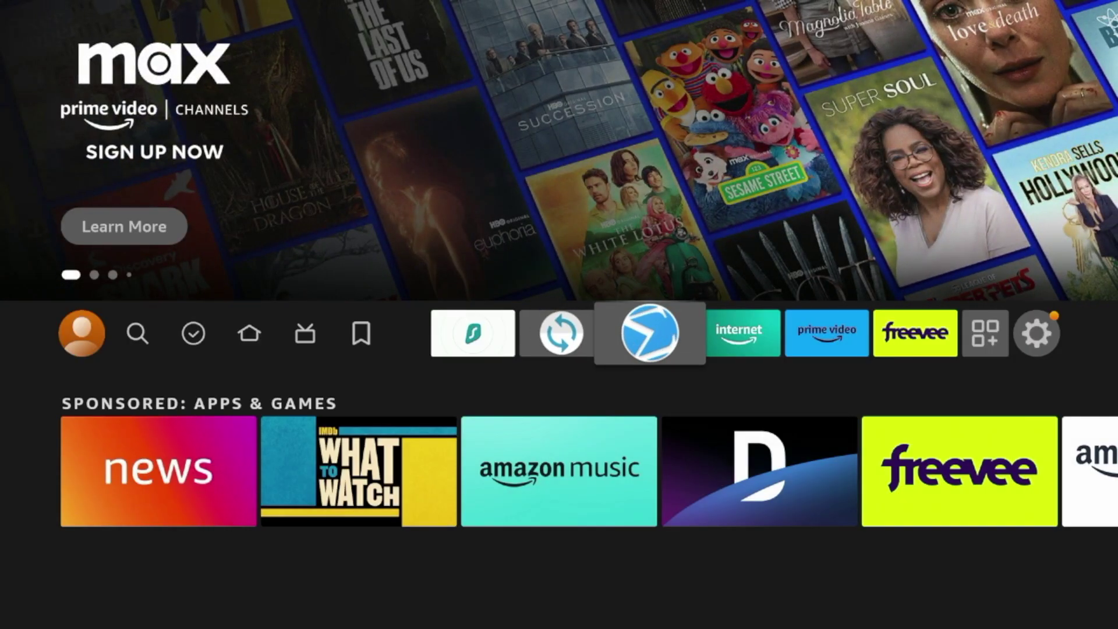
- Open VirusTotal, review the scan results of the installed user apps and return to the home screen
key("Return")
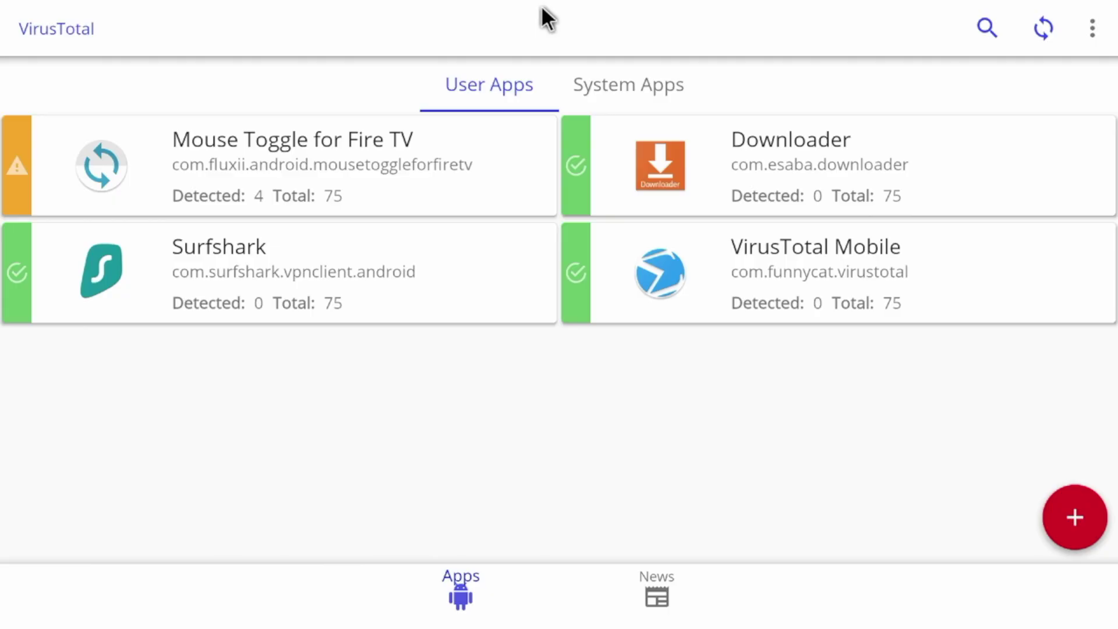
key("Right")
key("Up")
key("Home")
- Relaunch Mouse Toggle for Fire TV and return to the home screen
key("Right")
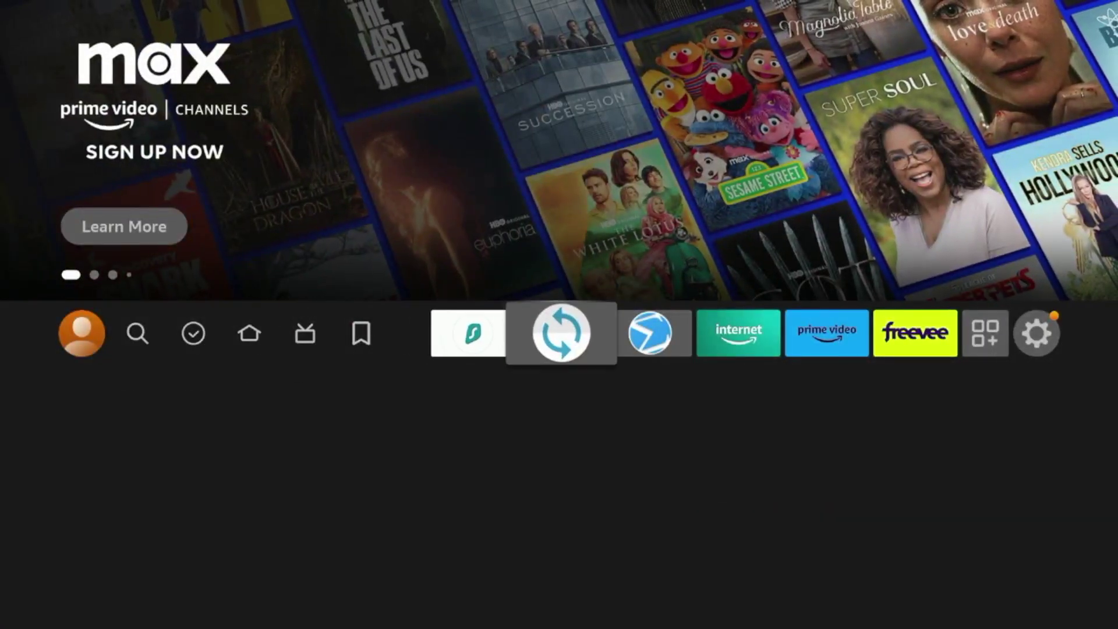
key("Return")
key("Home")
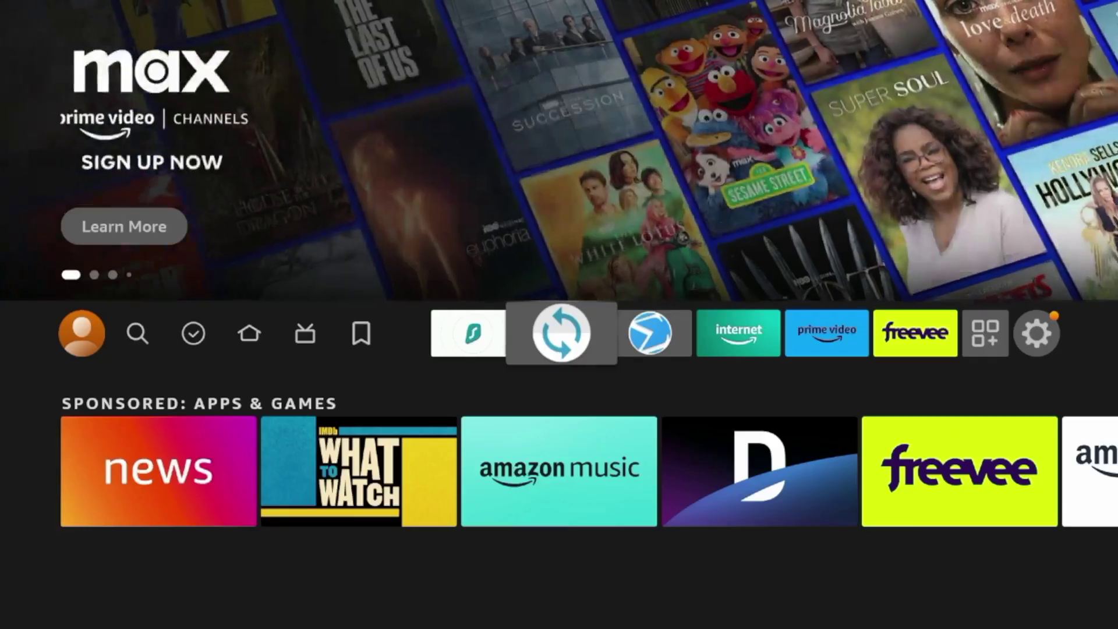
- Reopen VirusTotal and use the mouse pointer to open Downloader's scan report
key("Right")
key("Return")
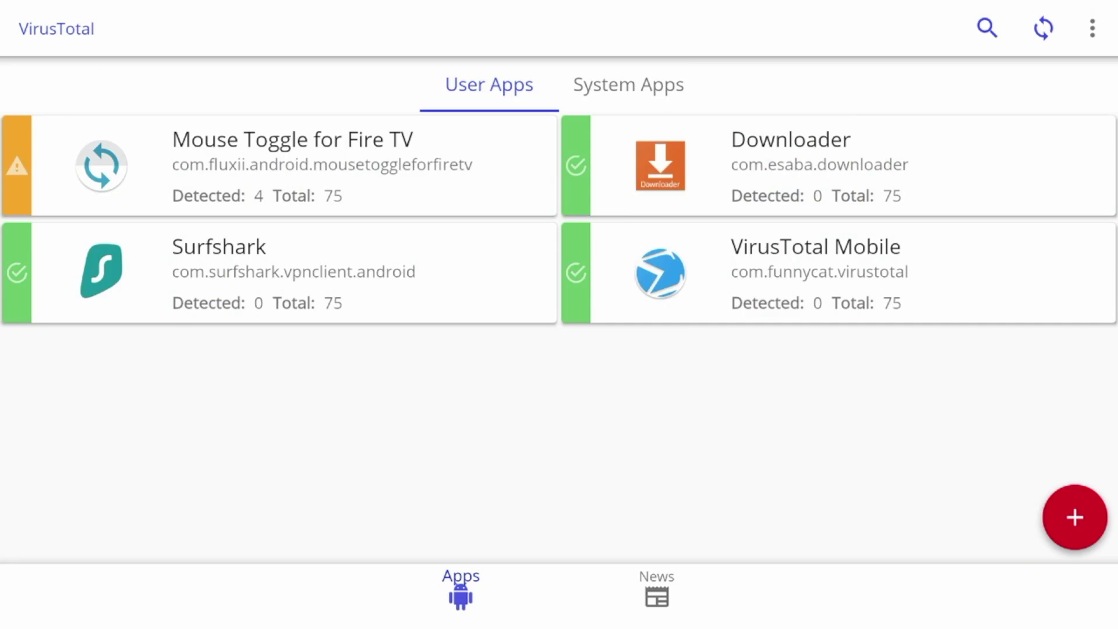
key("Right")
key("Left")
left_click(1093, 35)
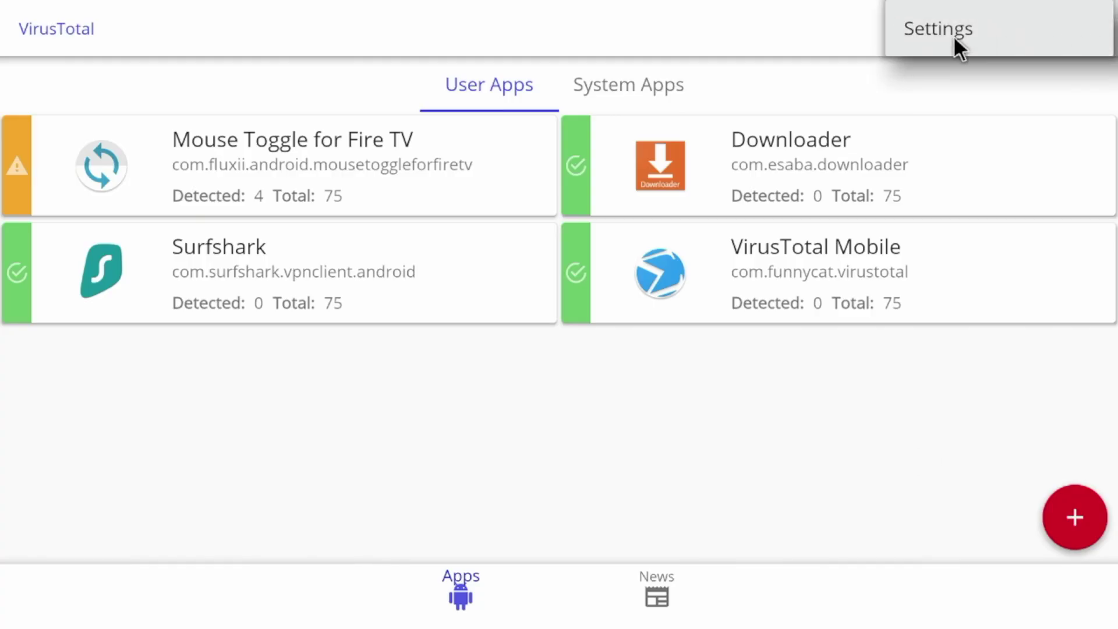
left_click(868, 175)
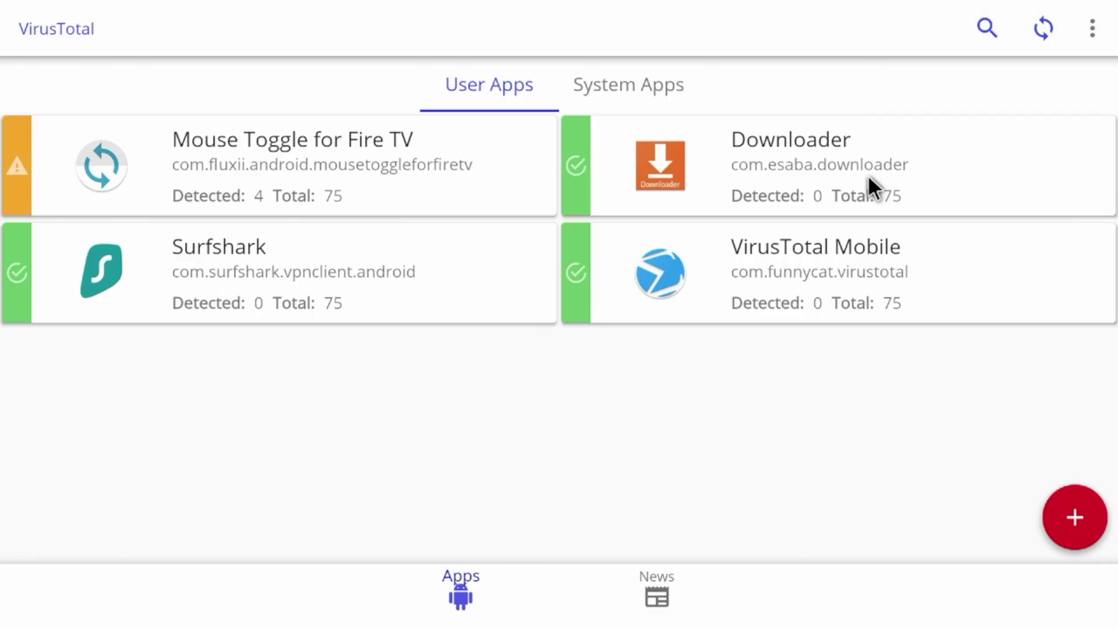
left_click(859, 173)
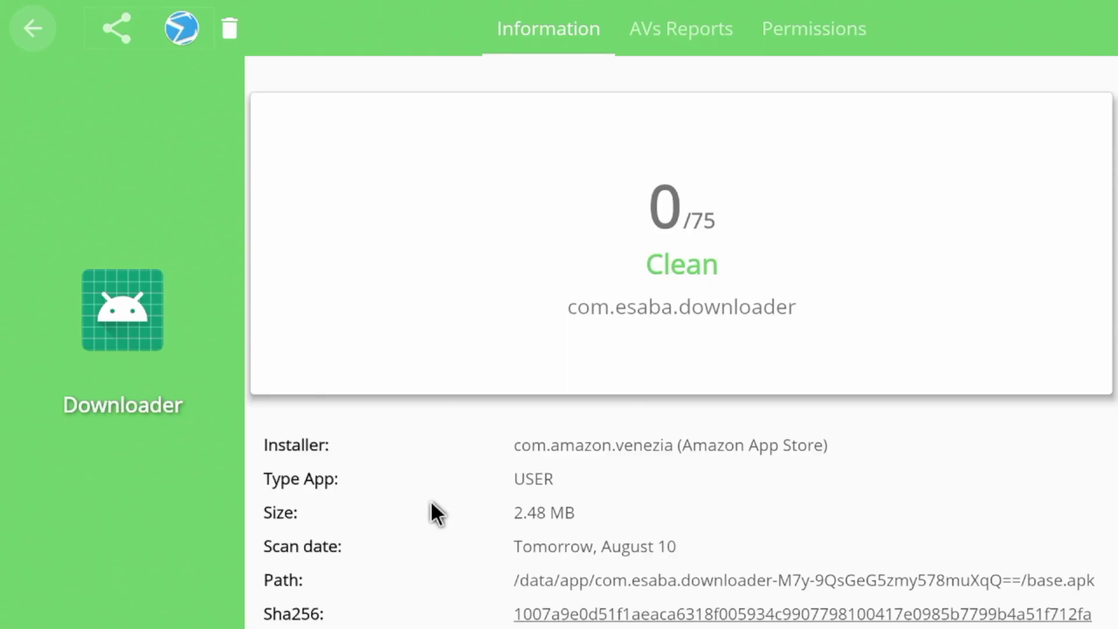
- Close Downloader's scan report, exit VirusTotal and select Mouse Toggle on the home screen
key("Escape")
key("Up")
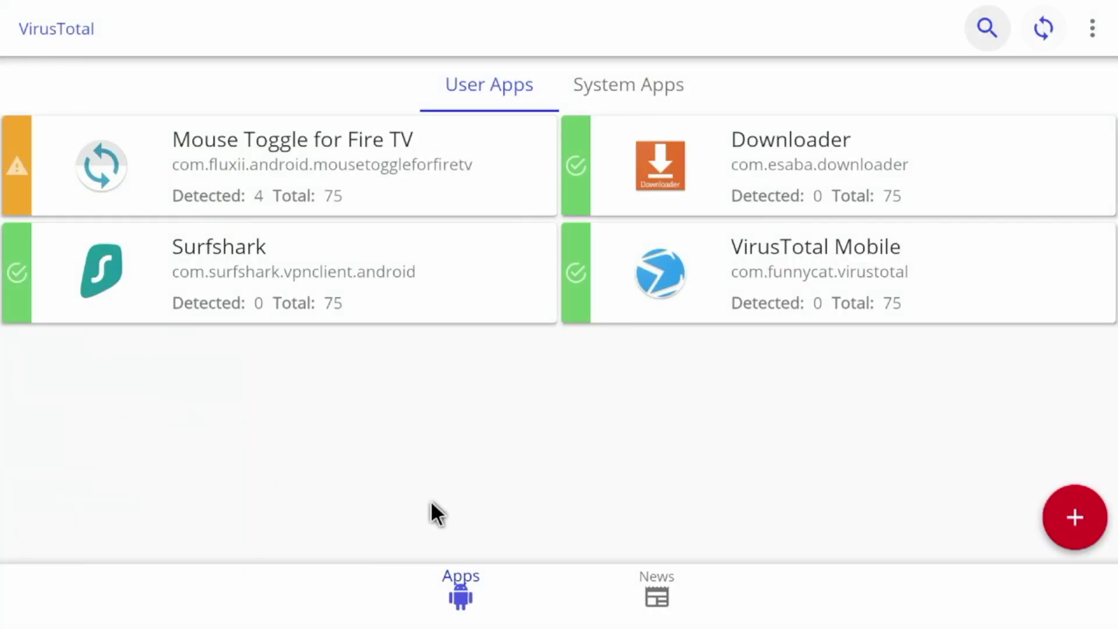
key("Right")
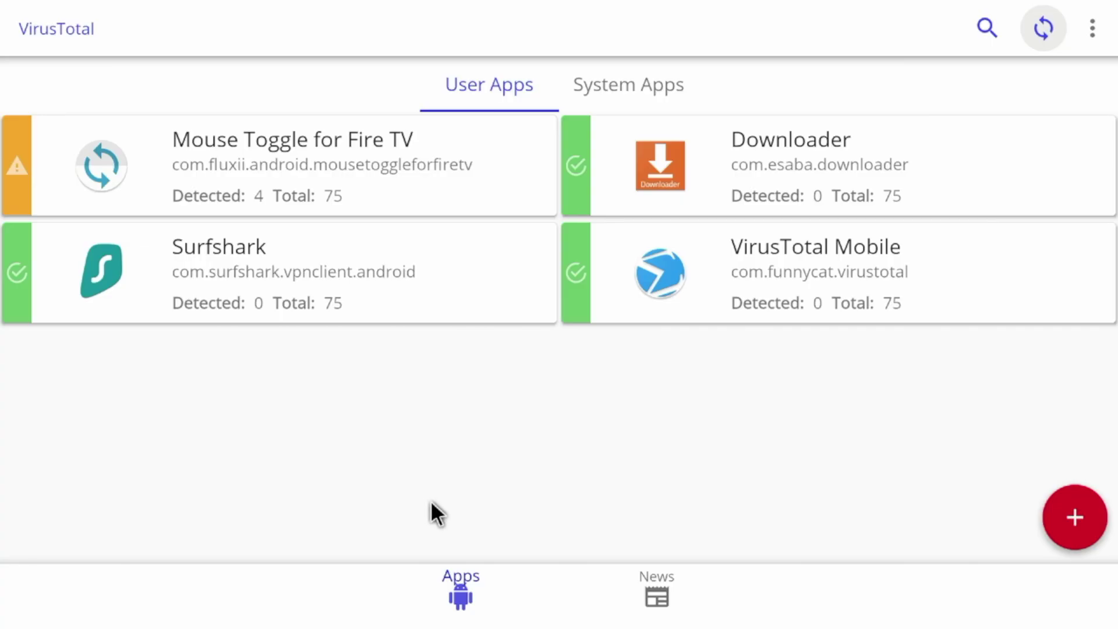
key("Escape")
key("Escape")
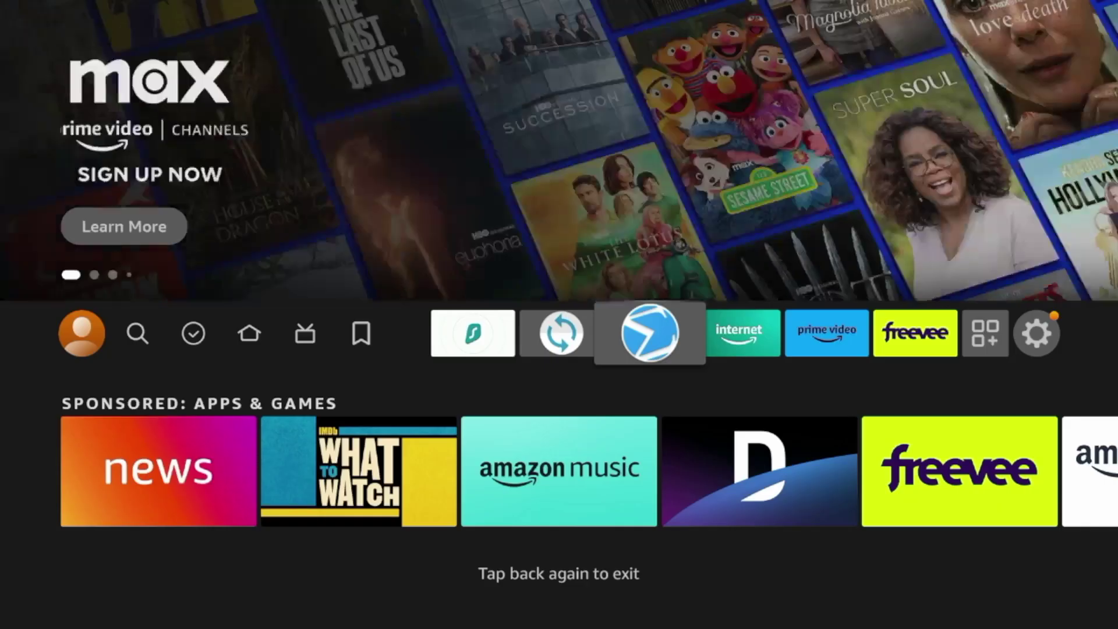
key("Left")
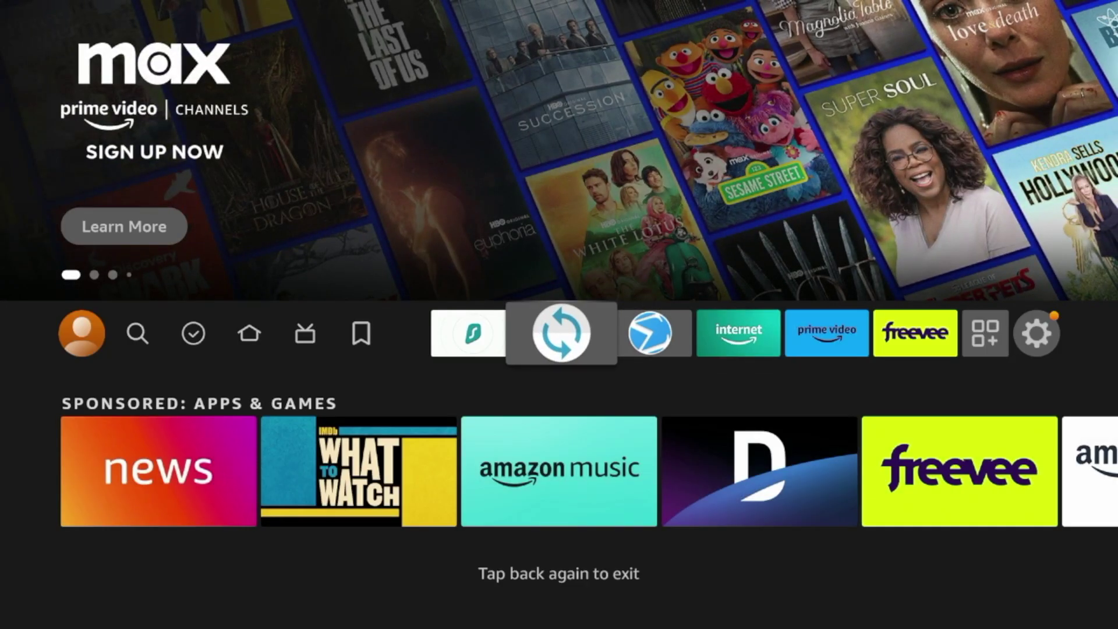